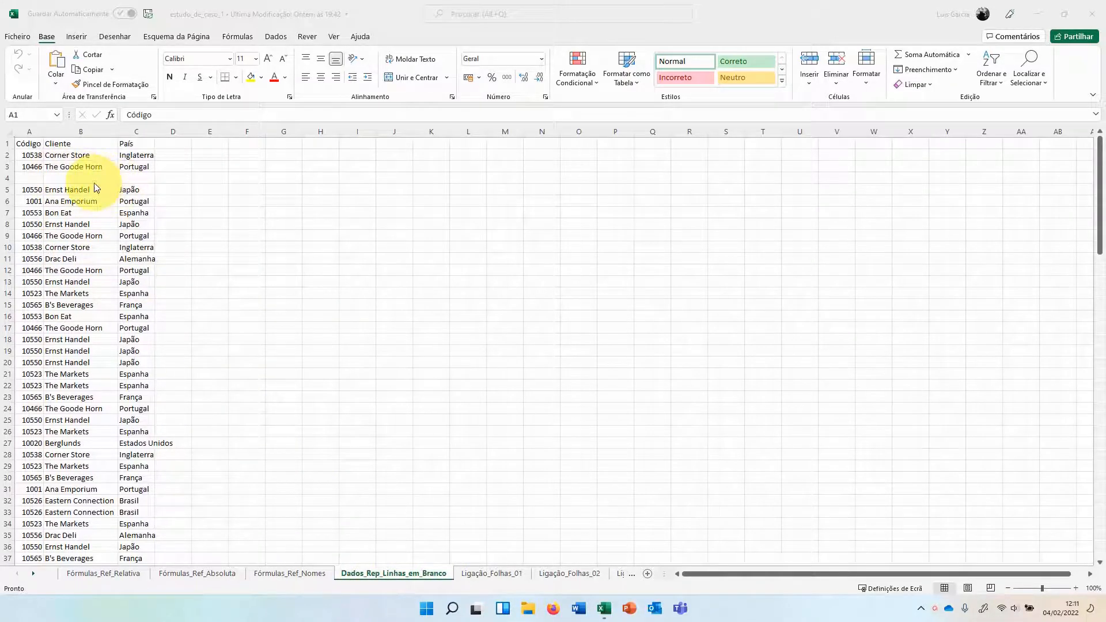
Step: Examine the customer list in Dados_Rep_Linhas_em_Branco for blank rows and repeated records
scroll(92, 357, "down", 6)
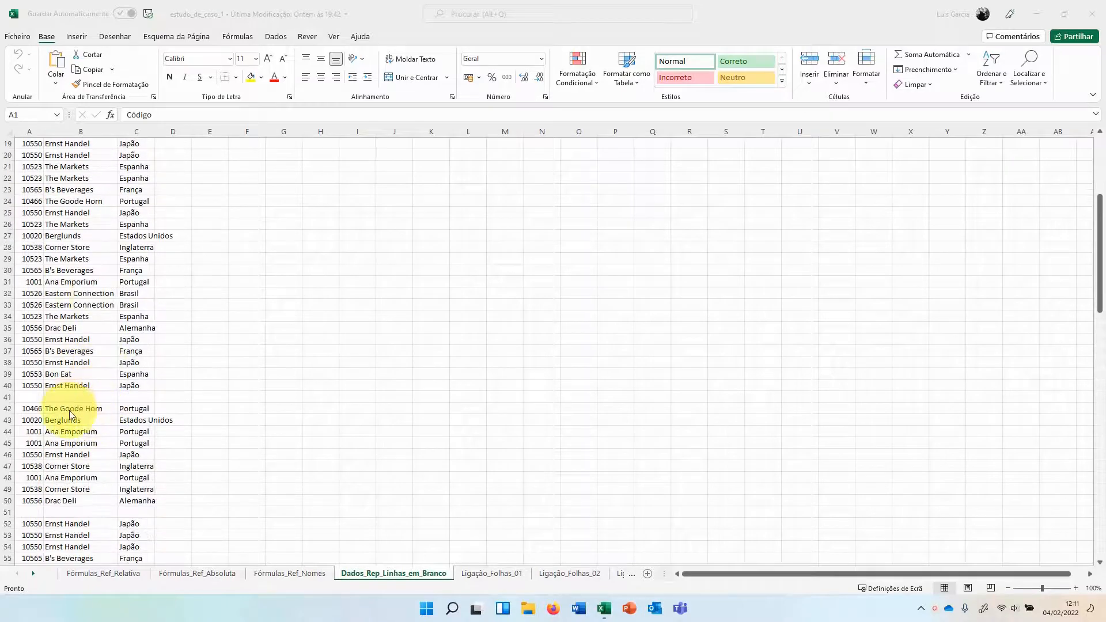
scroll(73, 499, "down", 3)
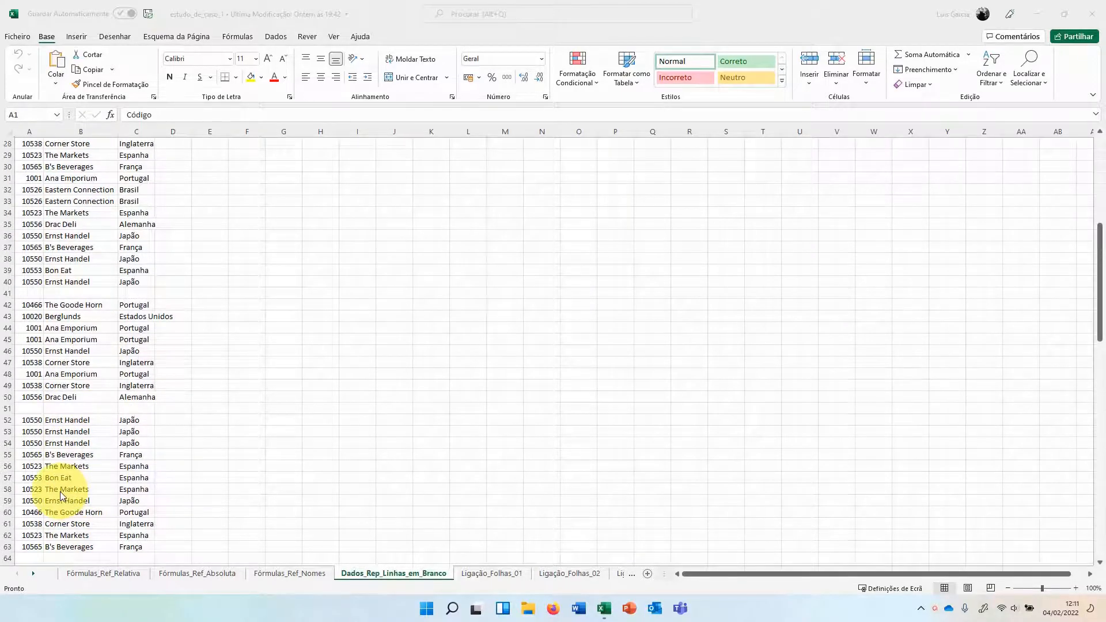
scroll(60, 492, "down", 4)
scroll(51, 455, "down", 11)
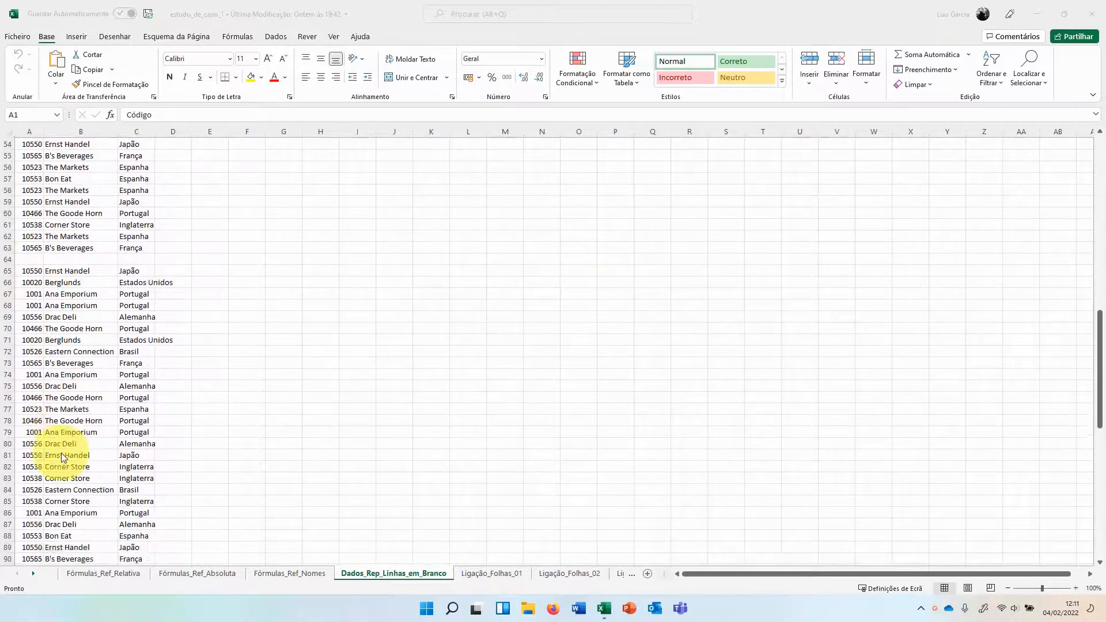
scroll(52, 450, "up", 14)
scroll(57, 445, "up", 10)
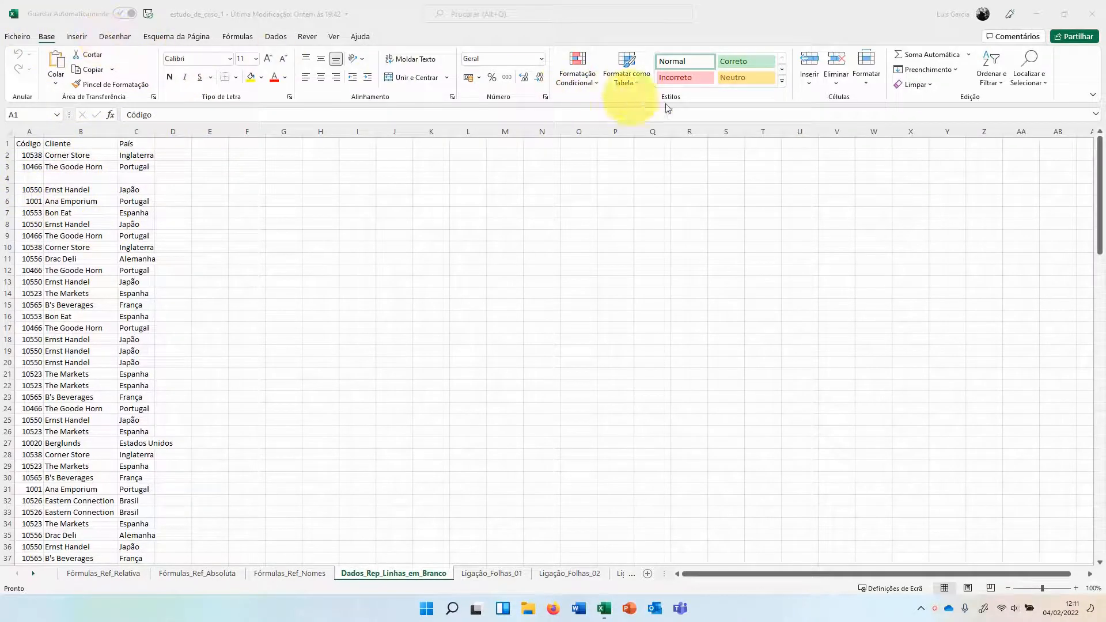
Step: Select all blank cells in the customer list with Go To Special and delete them to close the gaps
left_click(1034, 84)
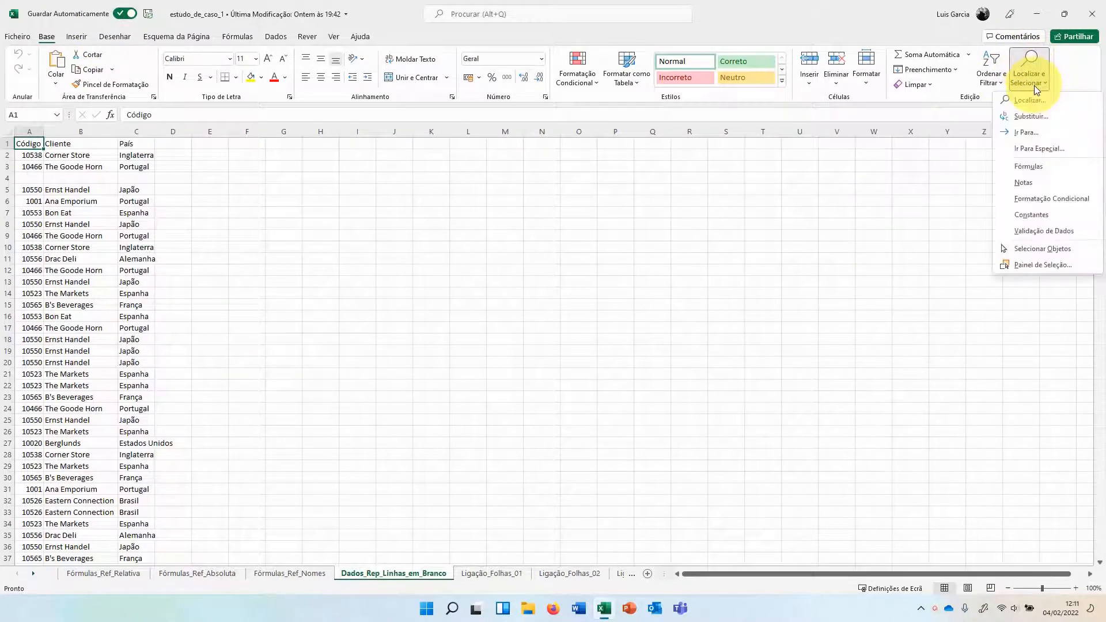
left_click(1036, 152)
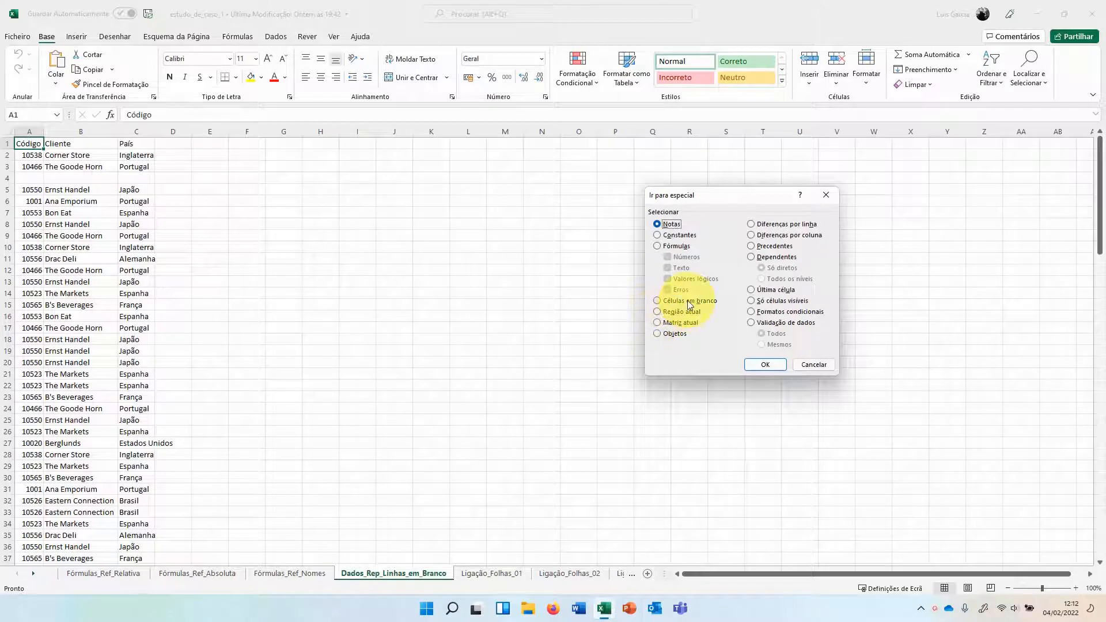
left_click(657, 300)
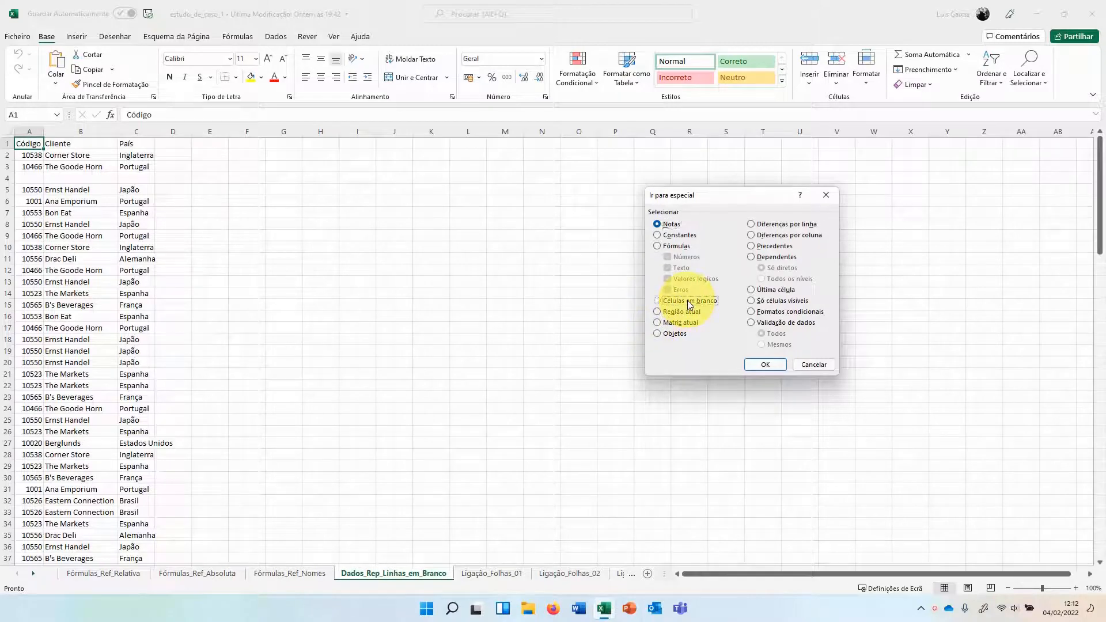
left_click(765, 364)
scroll(86, 239, "down", 6)
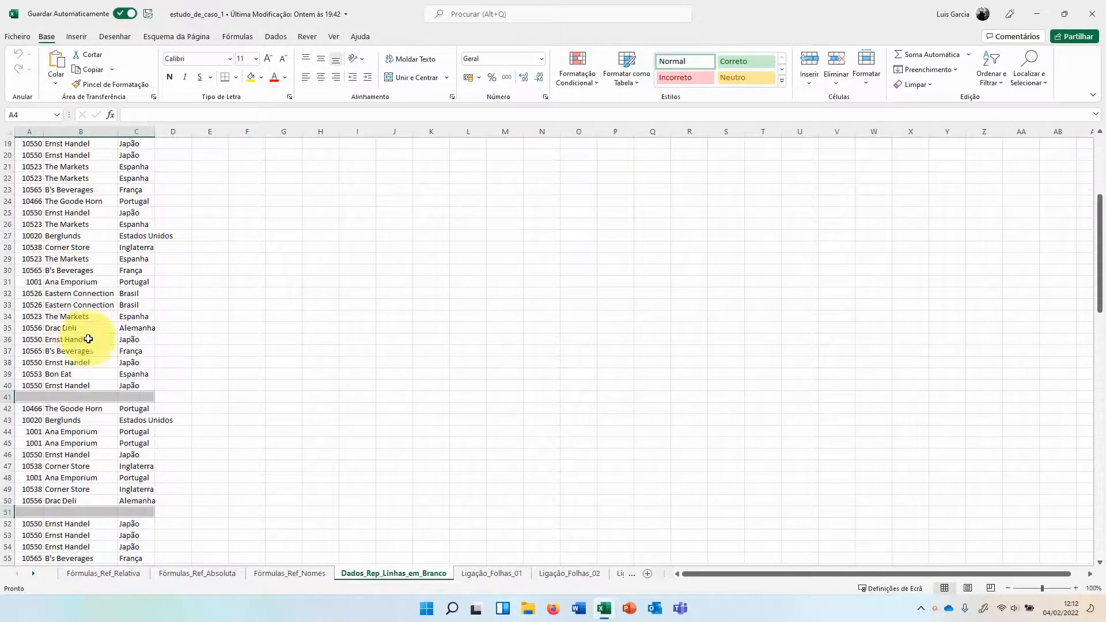
scroll(58, 345, "up", 6)
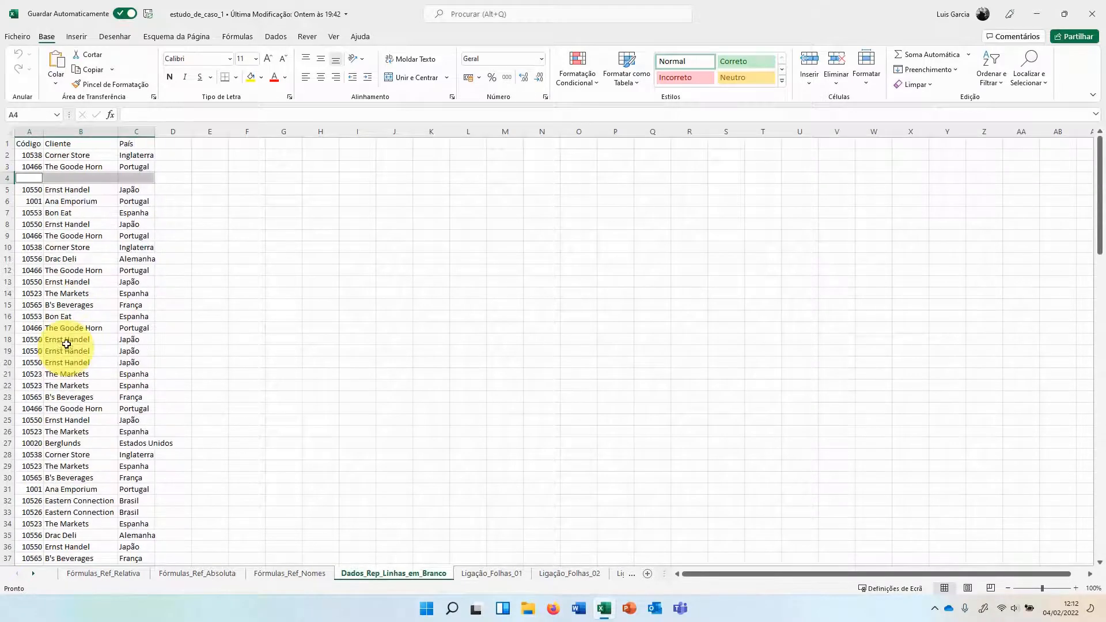
left_click(839, 62)
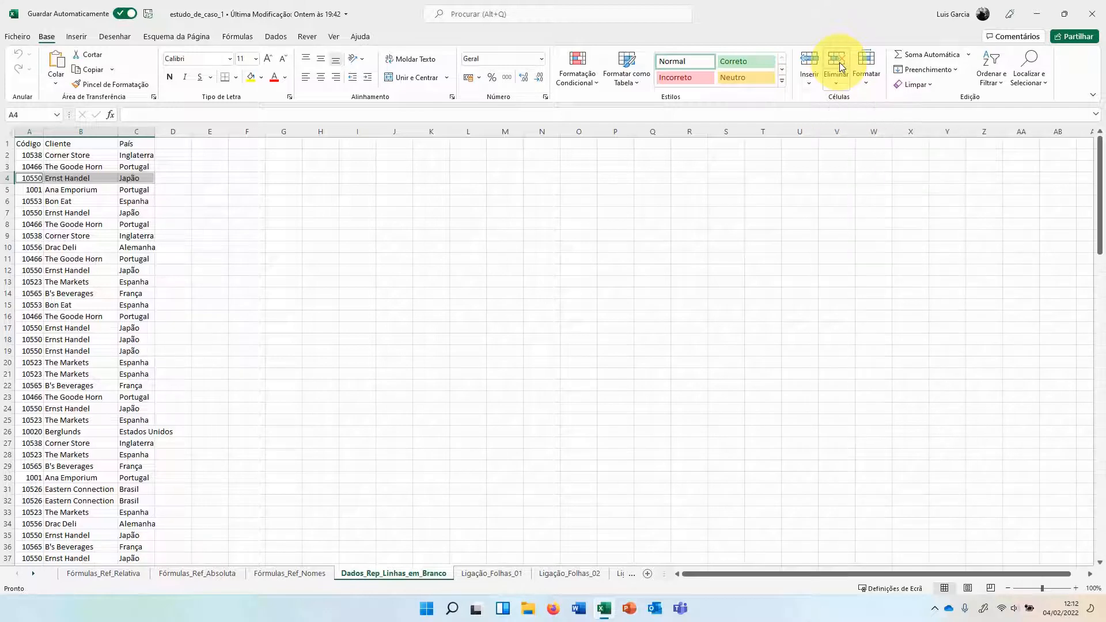
left_click(106, 188)
scroll(54, 333, "down", 7)
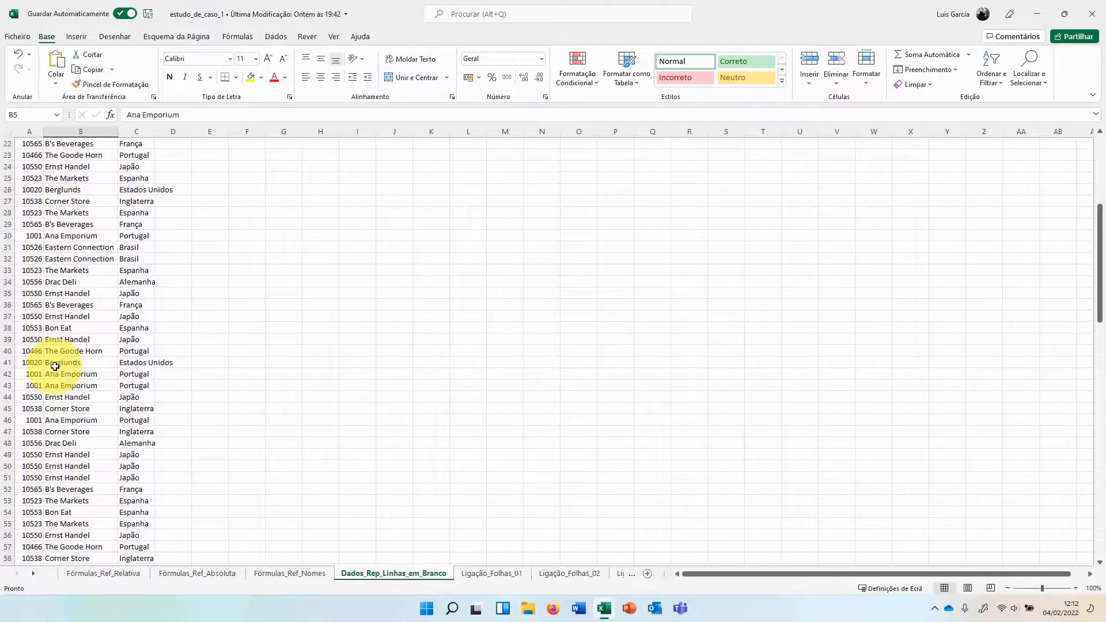
scroll(54, 366, "down", 7)
scroll(58, 364, "up", 8)
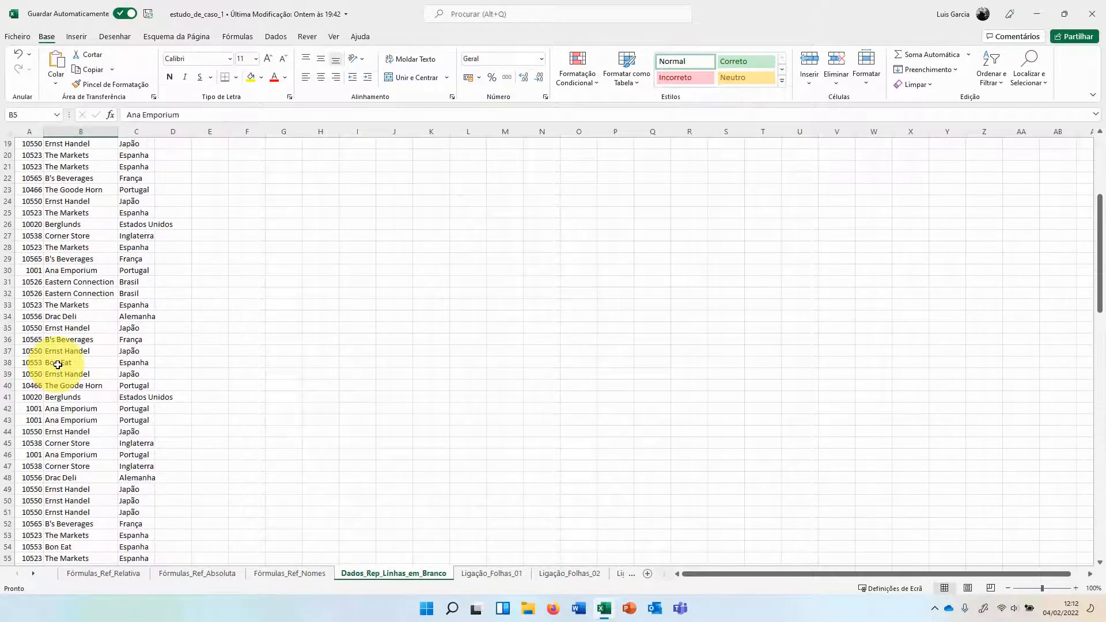
scroll(58, 365, "up", 6)
Step: Remove duplicate records from the list based on Código, Cliente and País, and widen the País column
left_click(35, 144)
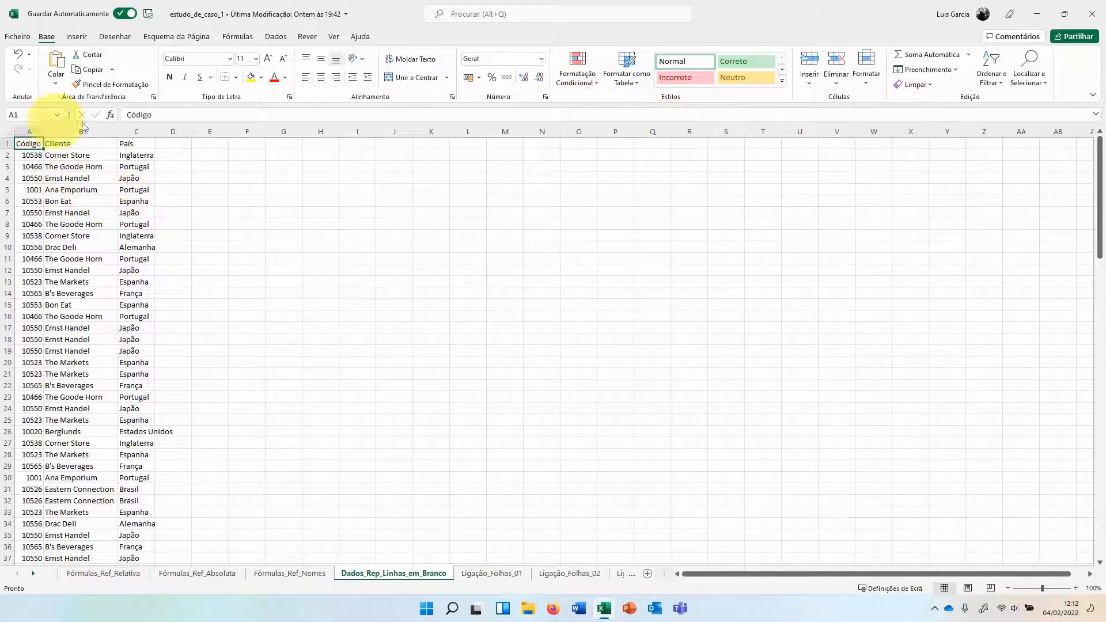
left_click(277, 37)
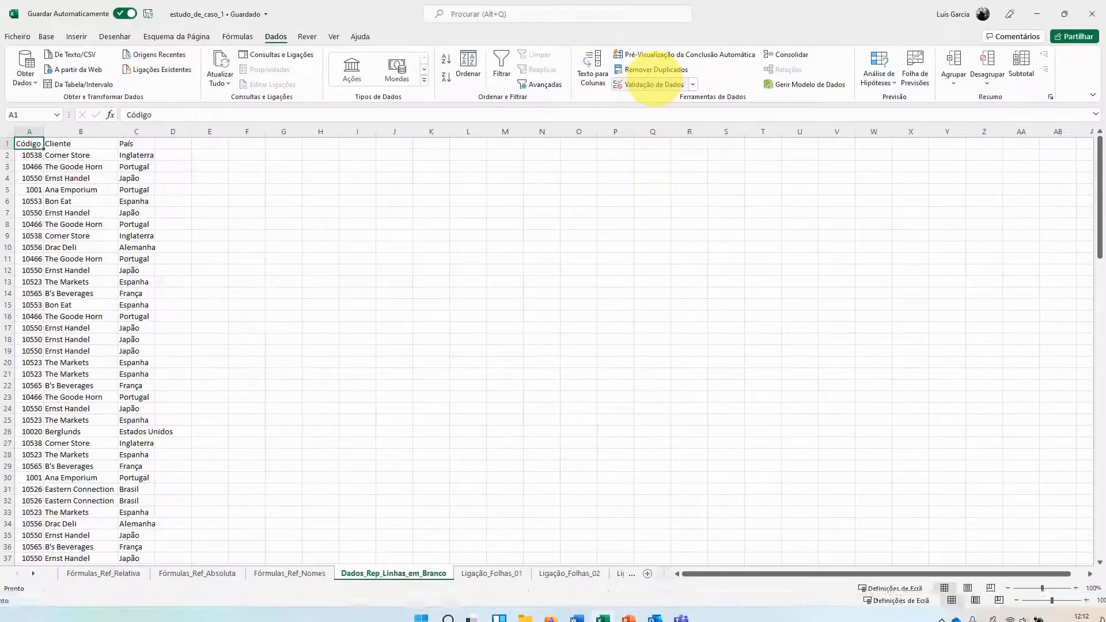
left_click(627, 70)
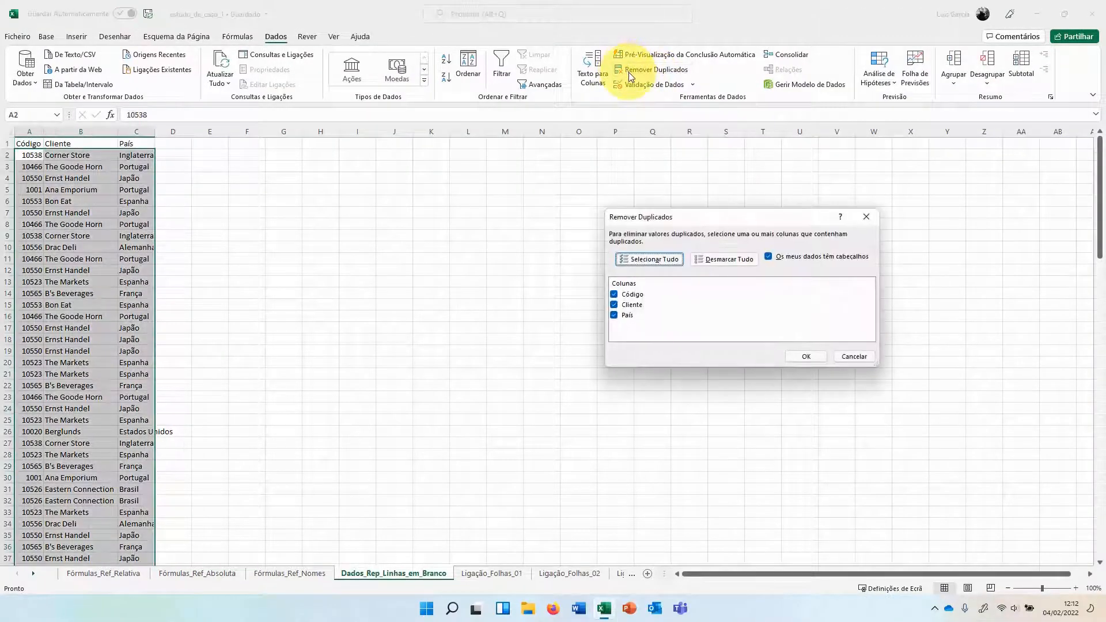
left_click(810, 357)
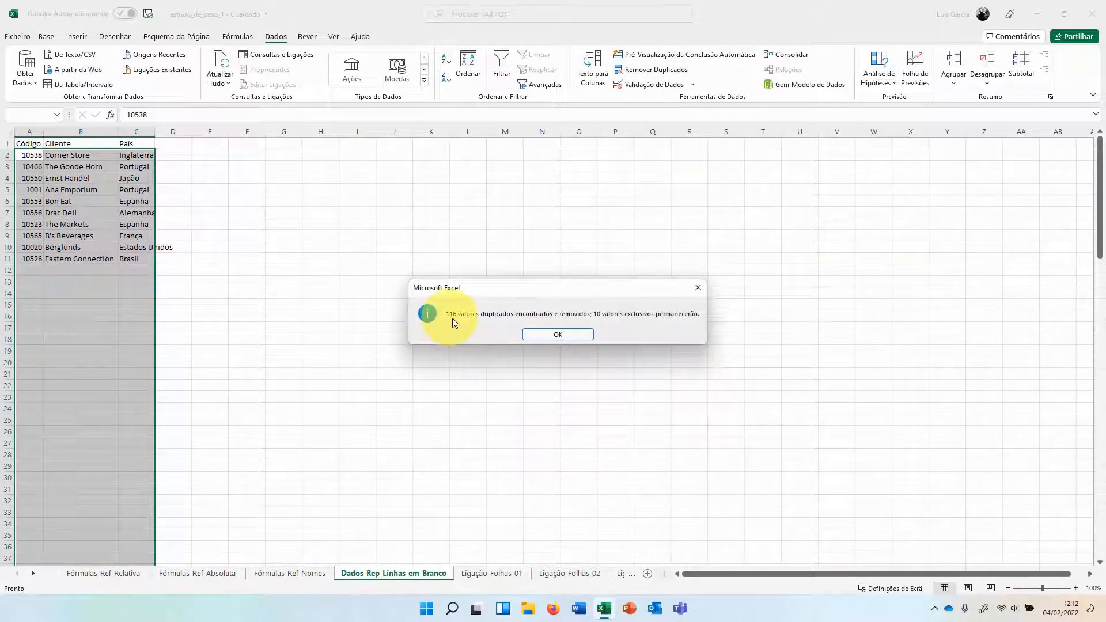
left_click(578, 332)
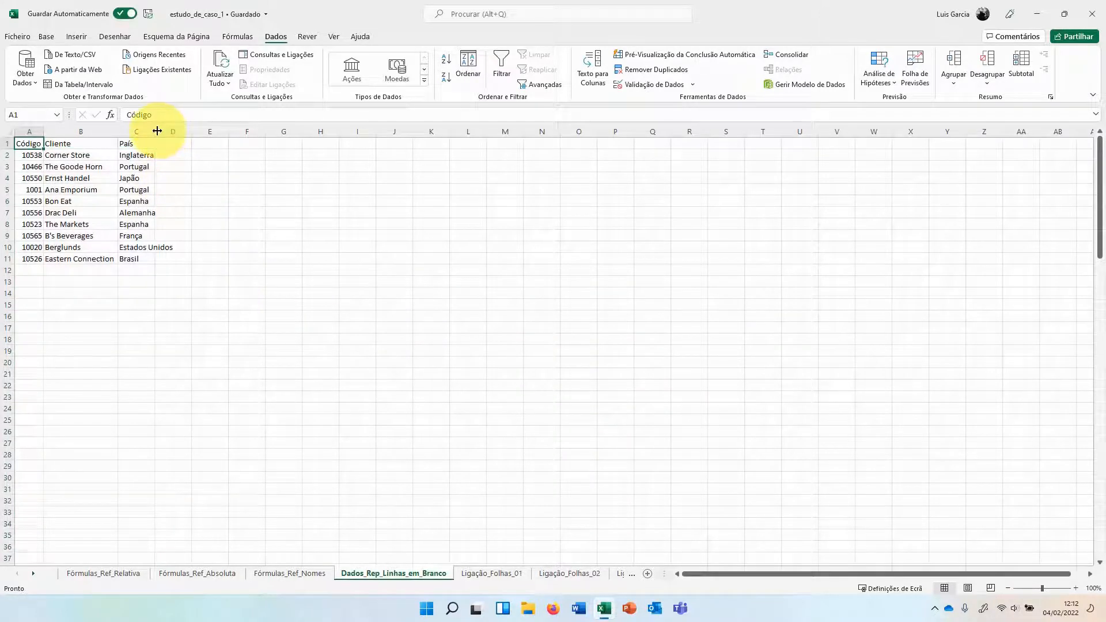
left_click_drag(157, 131, 196, 131)
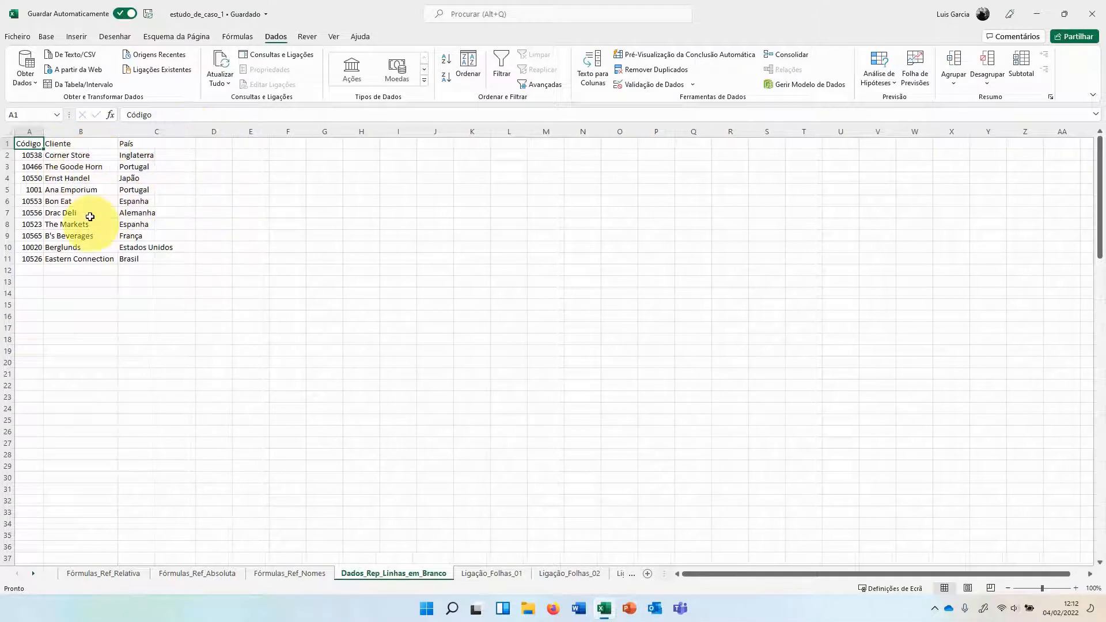
scroll(97, 235, "up", 10)
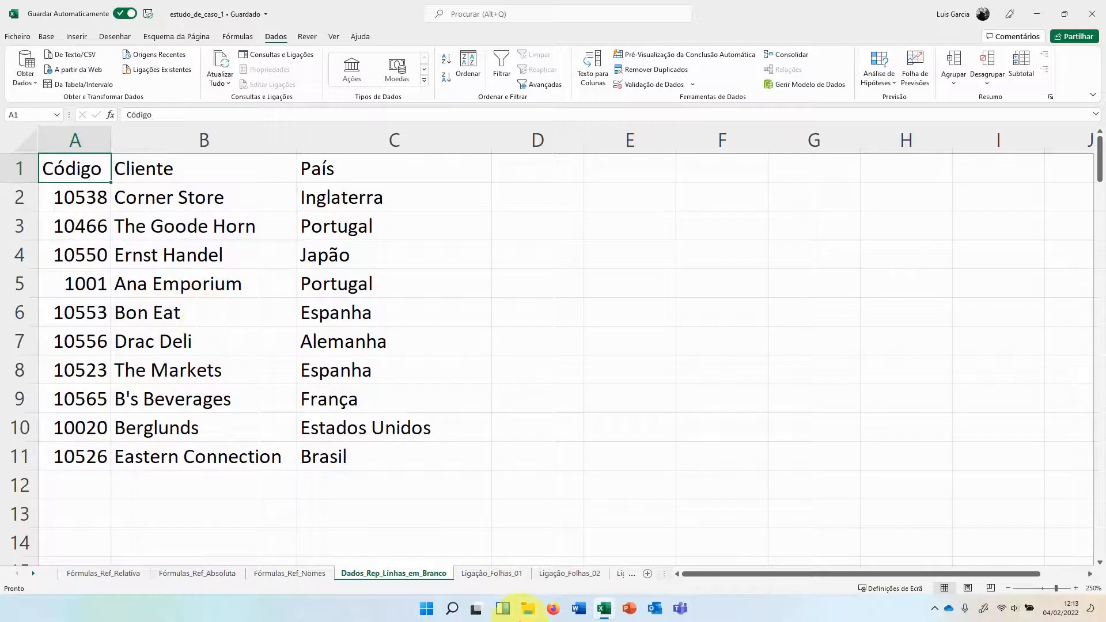
Step: Compare the client billing table in Ligação_Folhas_01 with the column headings in Ligação_Folhas_02
left_click(487, 574)
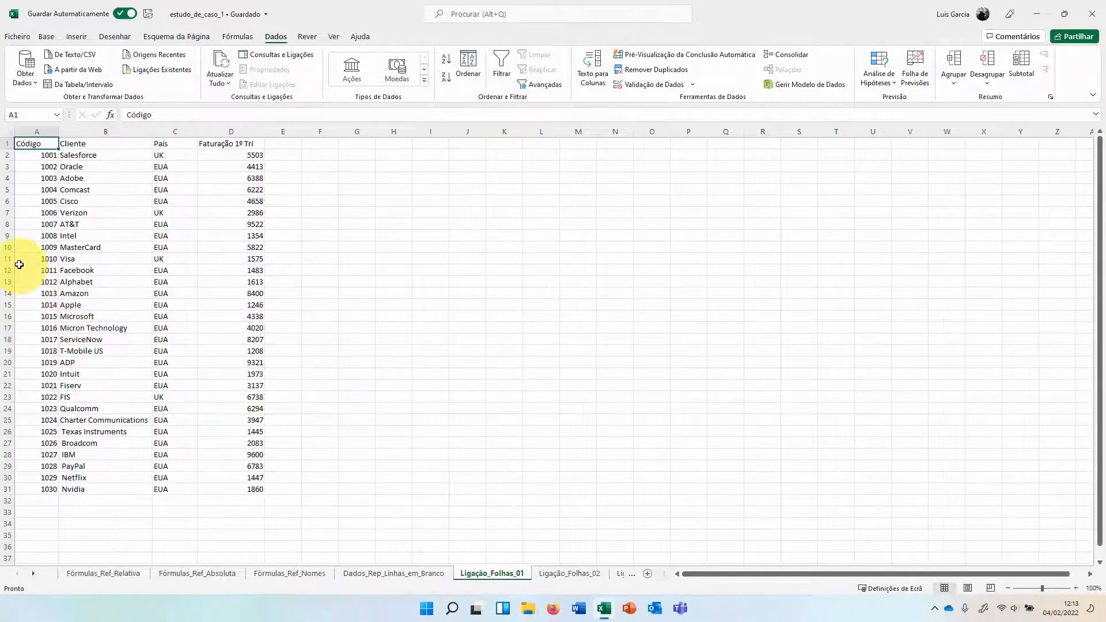
scroll(240, 289, "up", 9, "ctrl")
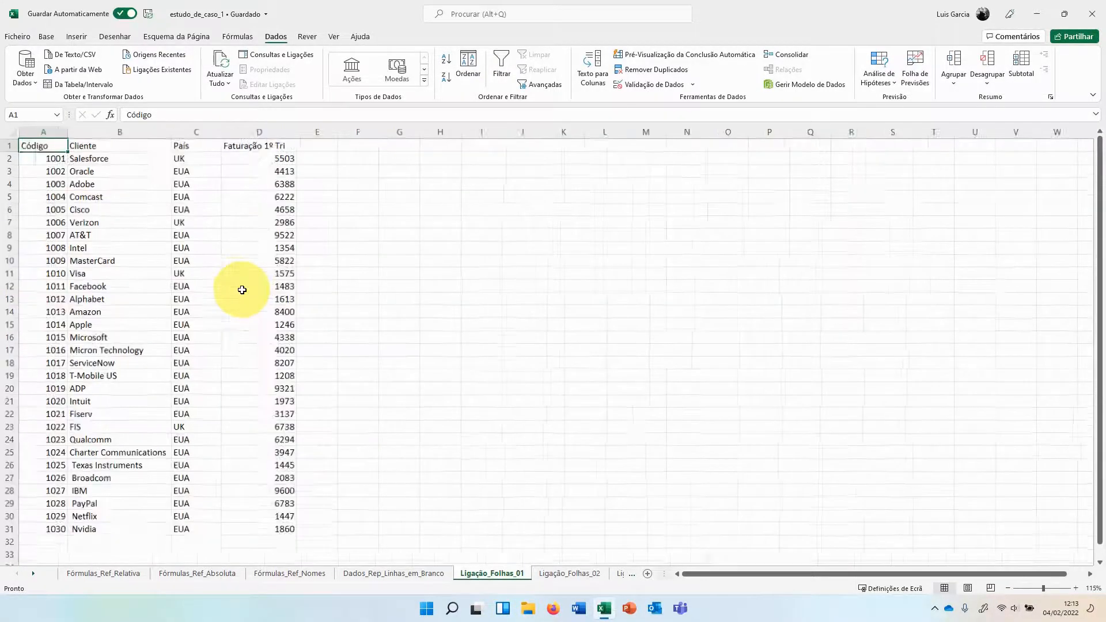
scroll(224, 288, "up", 2, "ctrl")
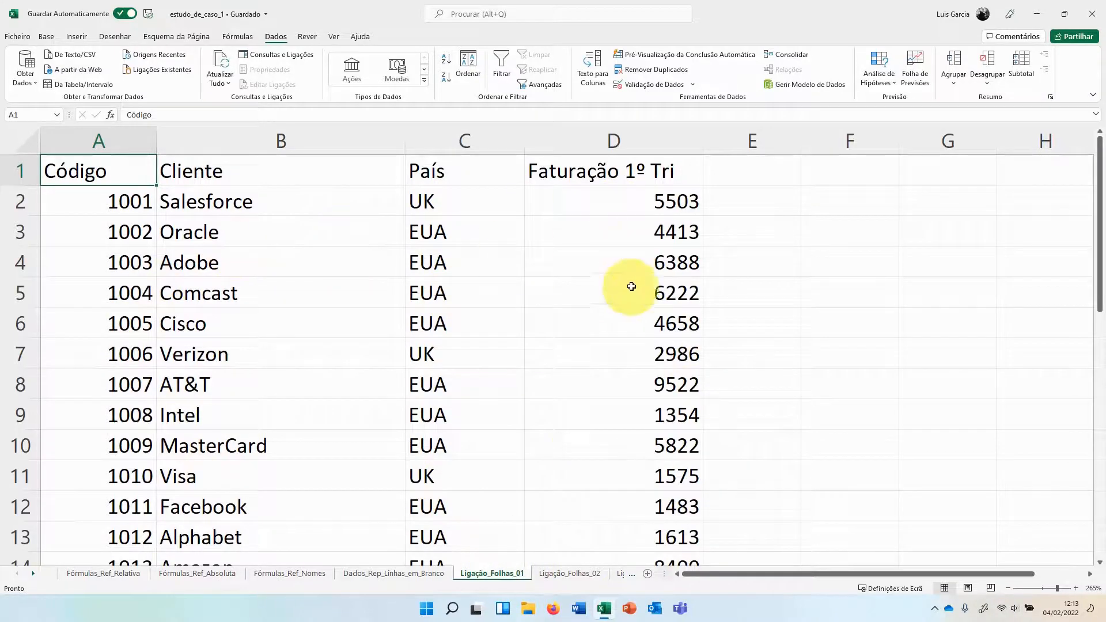
left_click(555, 576)
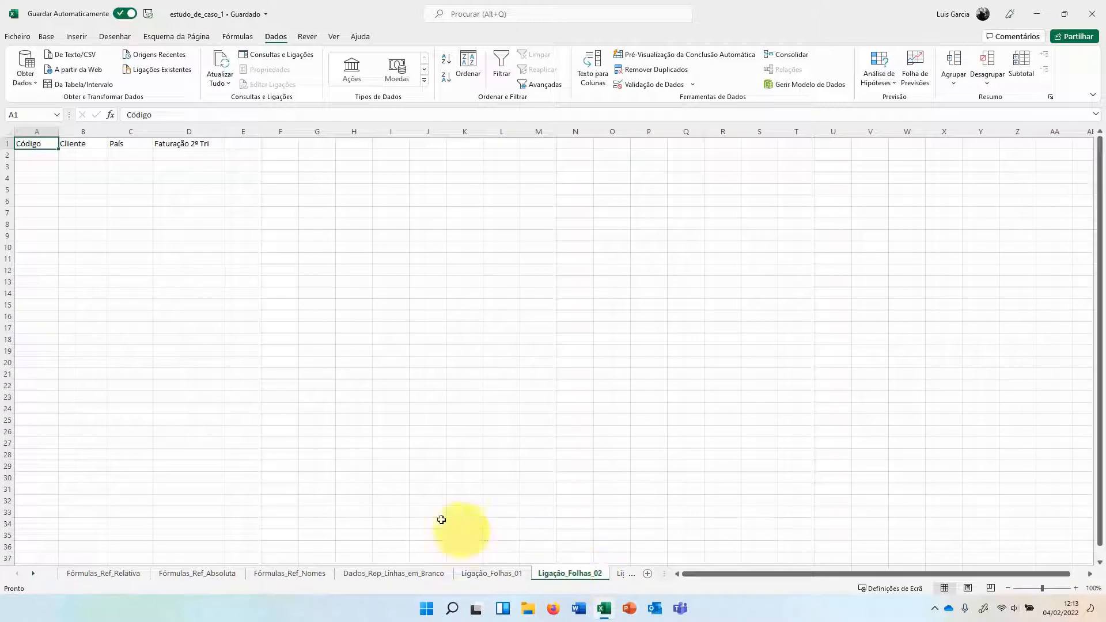
scroll(264, 317, "up", 7, "ctrl")
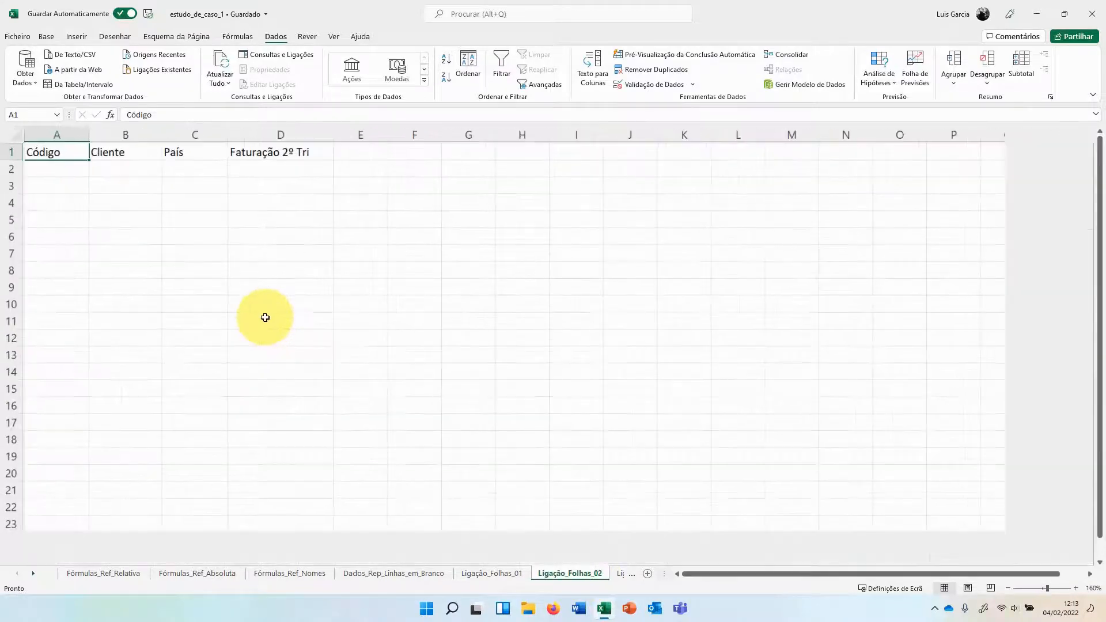
left_click(499, 573)
scroll(190, 374, "down", 7)
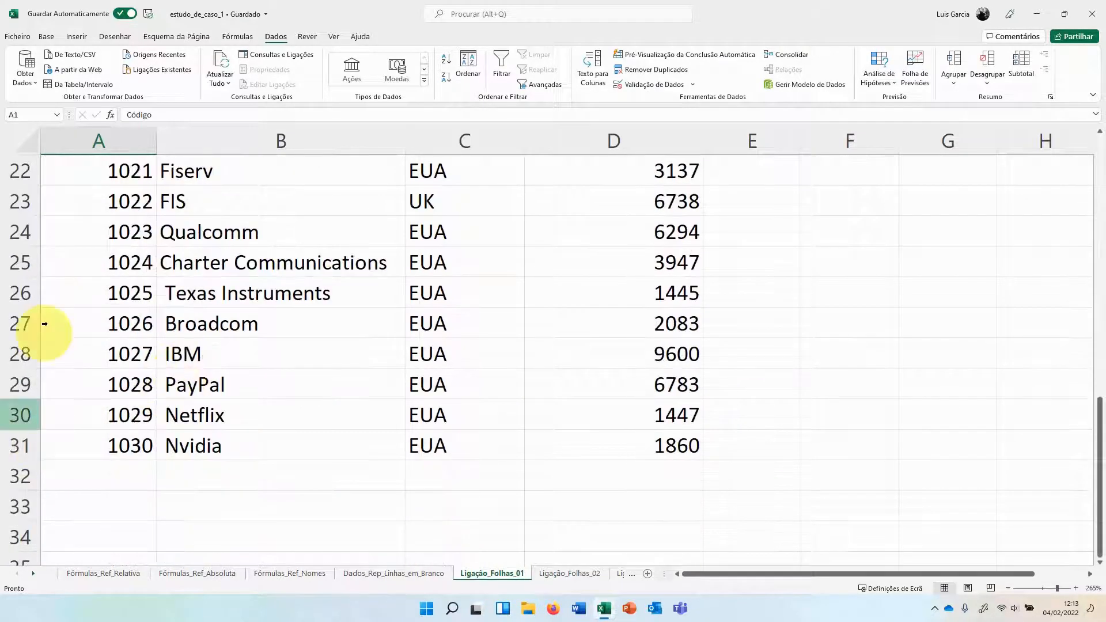
scroll(346, 451, "up", 6)
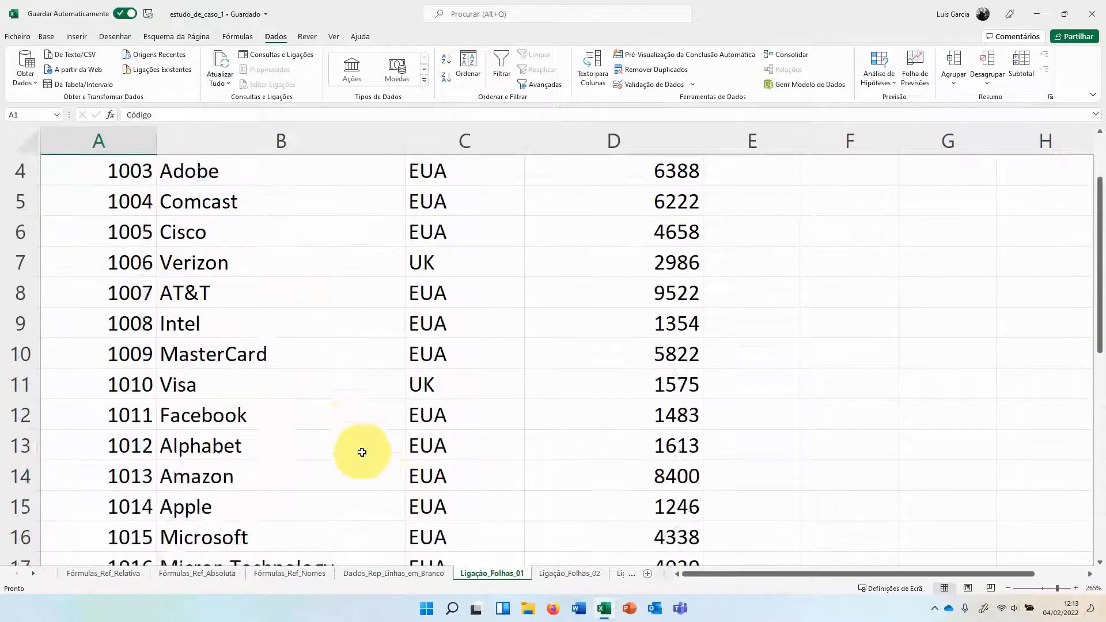
scroll(323, 430, "up", 1)
scroll(315, 422, "down", 6)
scroll(316, 422, "up", 6)
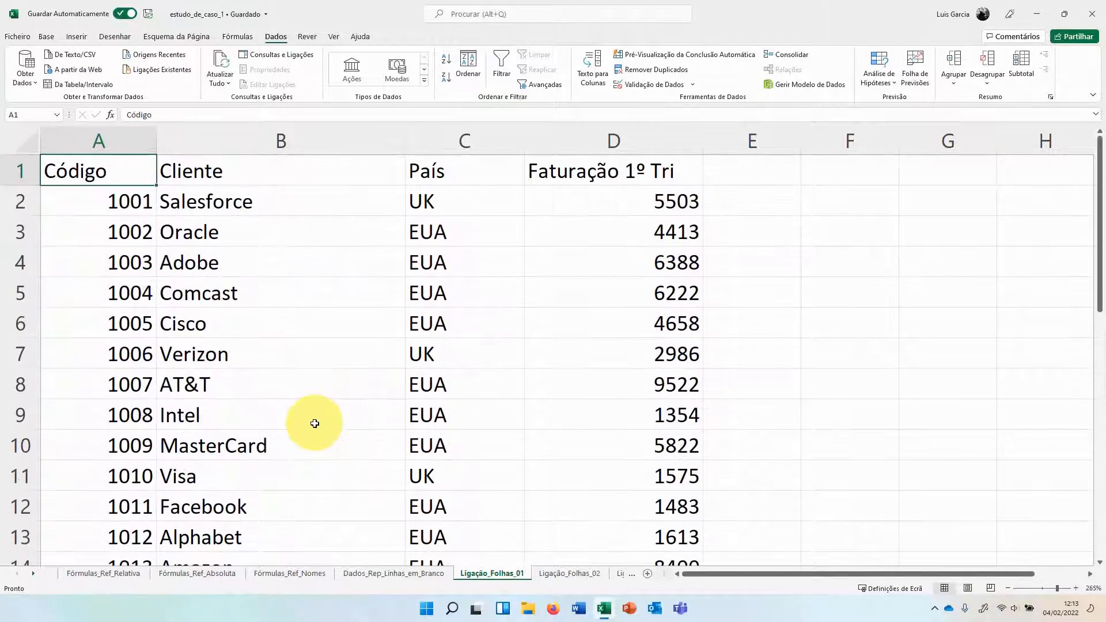
Step: Link cell A2 of Ligação_Folhas_02 to the first code with the formula =Ligação_Folhas_01!A2
left_click(555, 573)
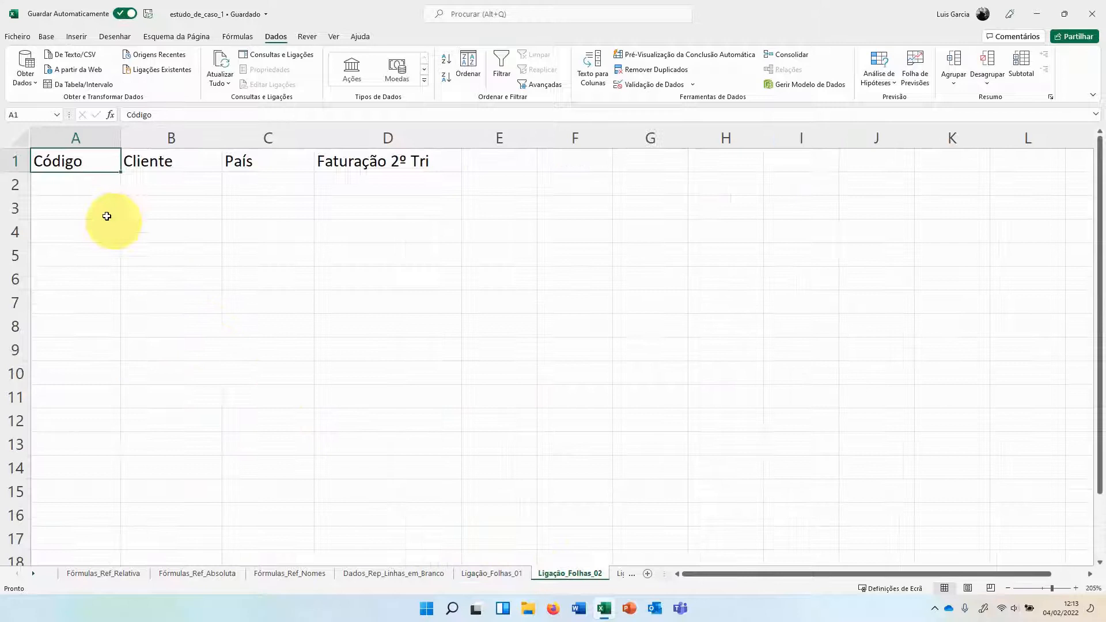
left_click(82, 181)
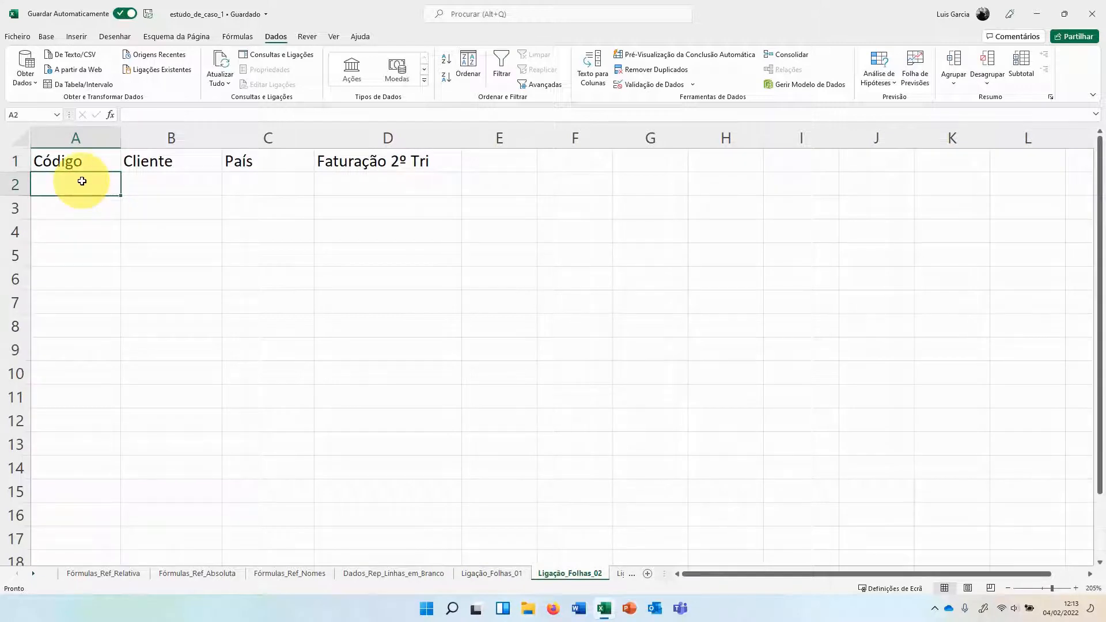
type("=")
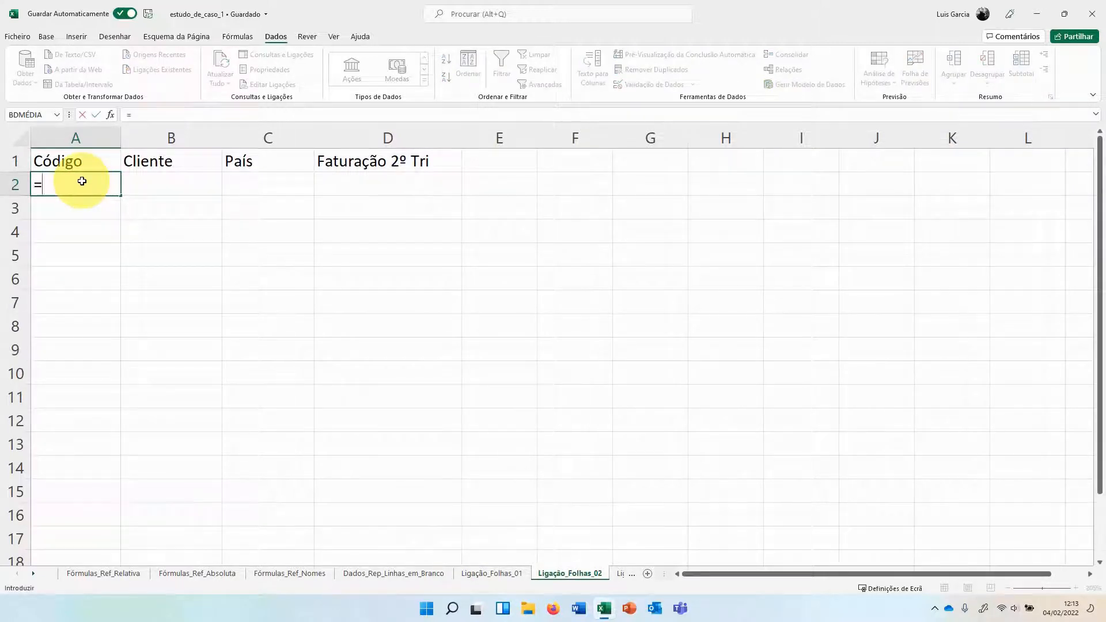
left_click(510, 574)
left_click(125, 197)
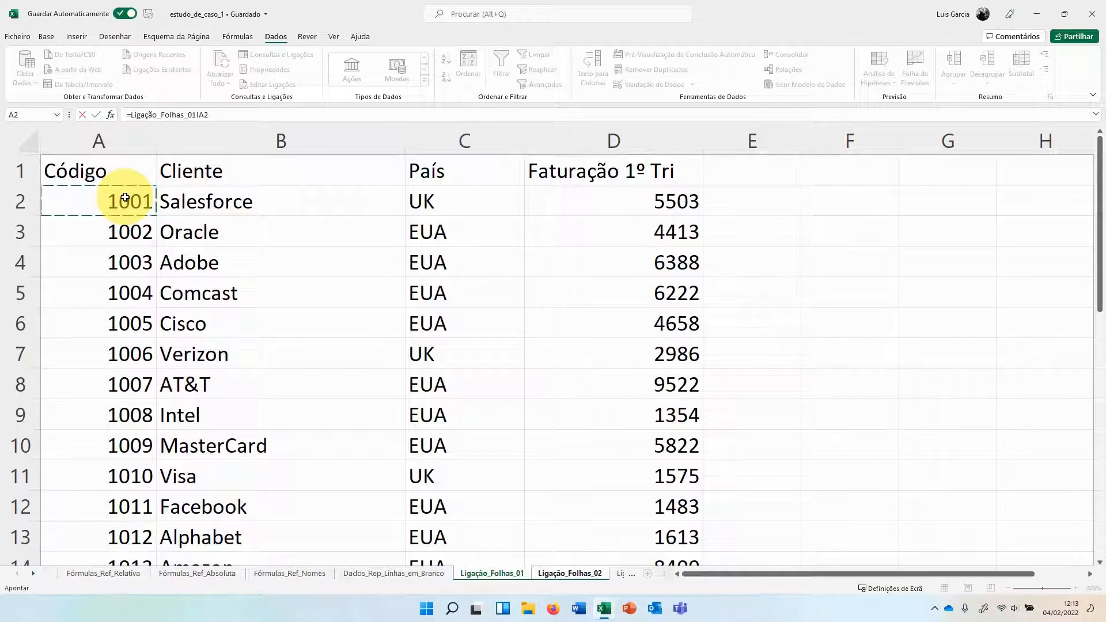
key("Return")
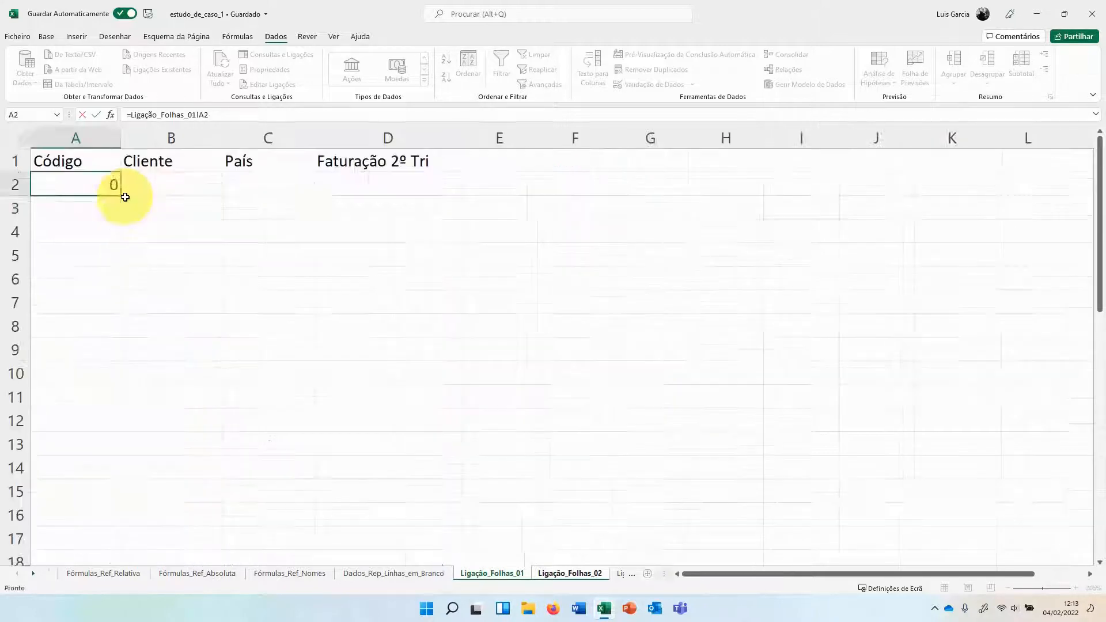
left_click(97, 184)
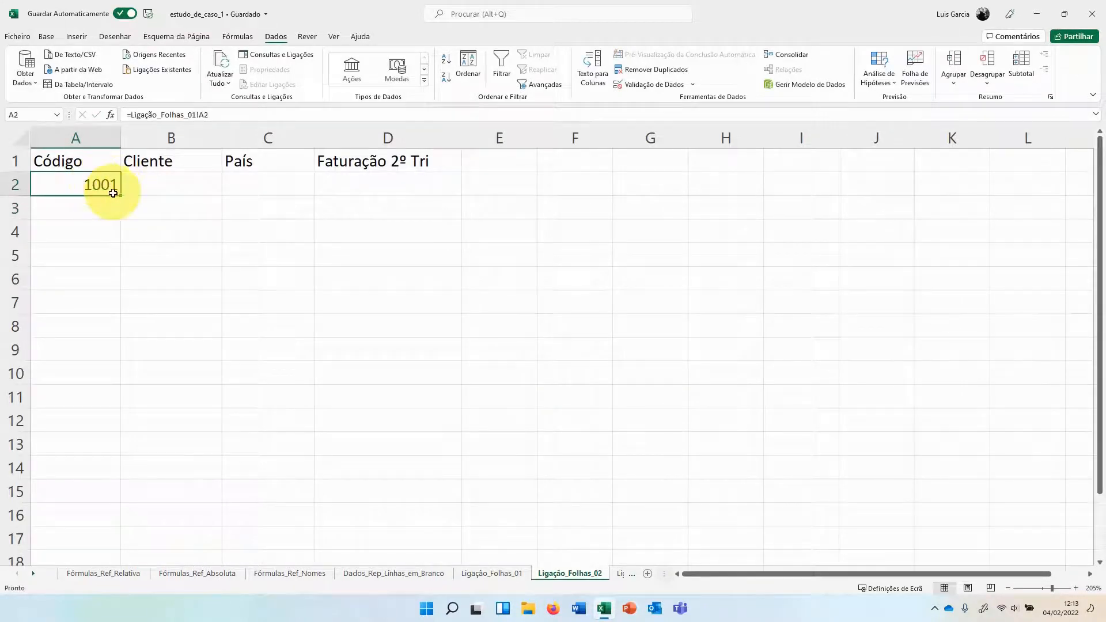
Step: Test the link by entering 000 in cell A2 of Ligação_Folhas_01 and checking the linked code in Ligação_Folhas_02
left_click(517, 574)
left_click(135, 204)
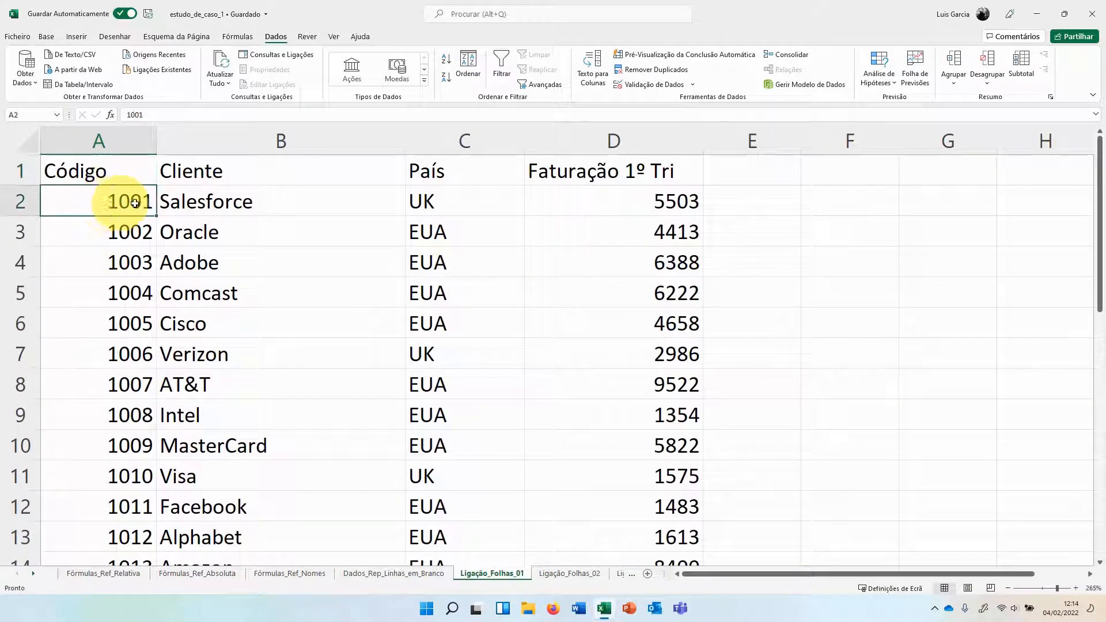
type("00")
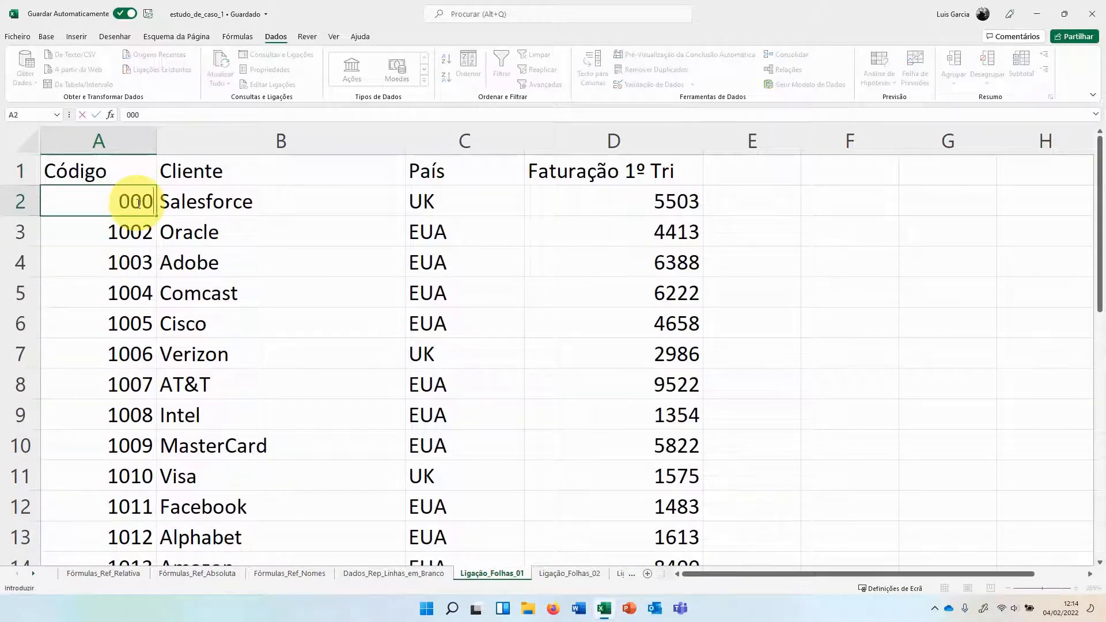
key("Return")
left_click(570, 573)
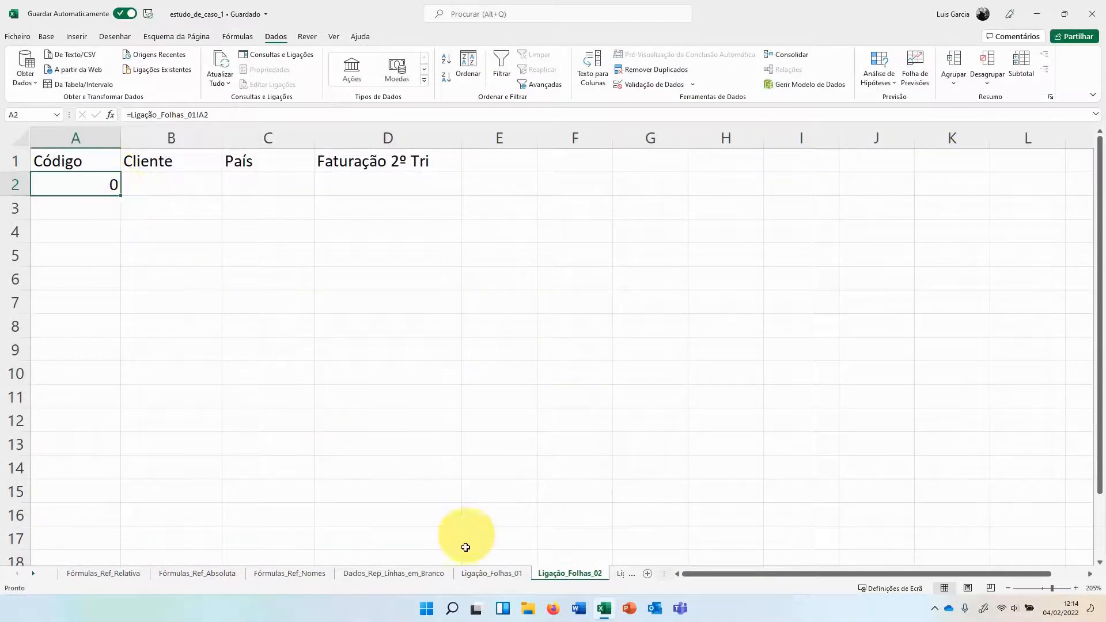
Step: Restore code 1001 in cell A2 of Ligação_Folhas_01 and check the linked cell in Ligação_Folhas_02
left_click(481, 574)
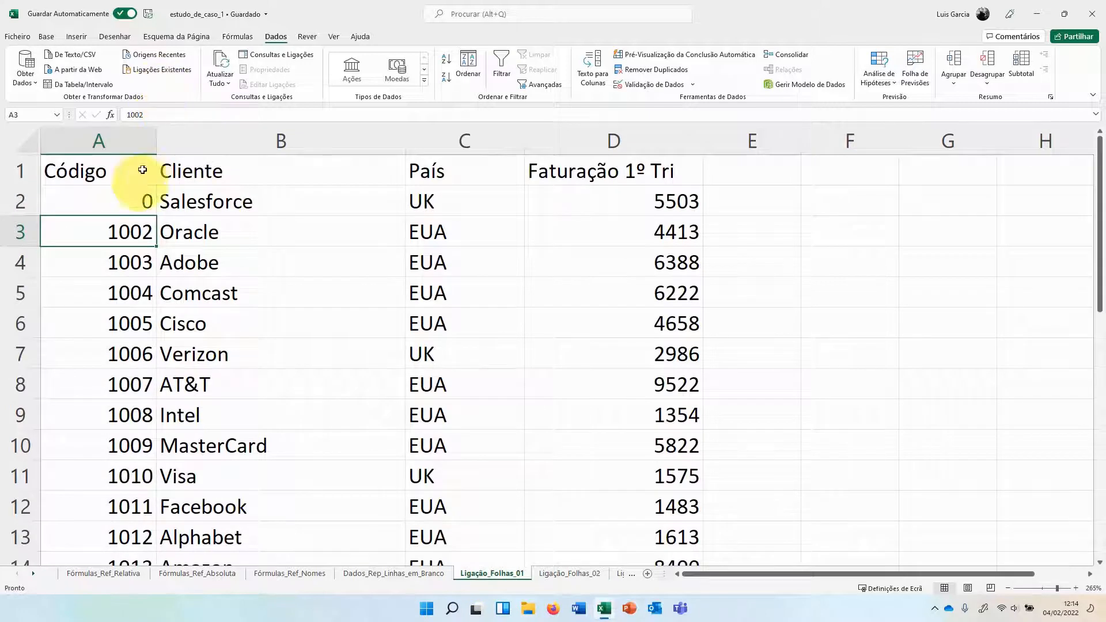
left_click(78, 197)
type("1001")
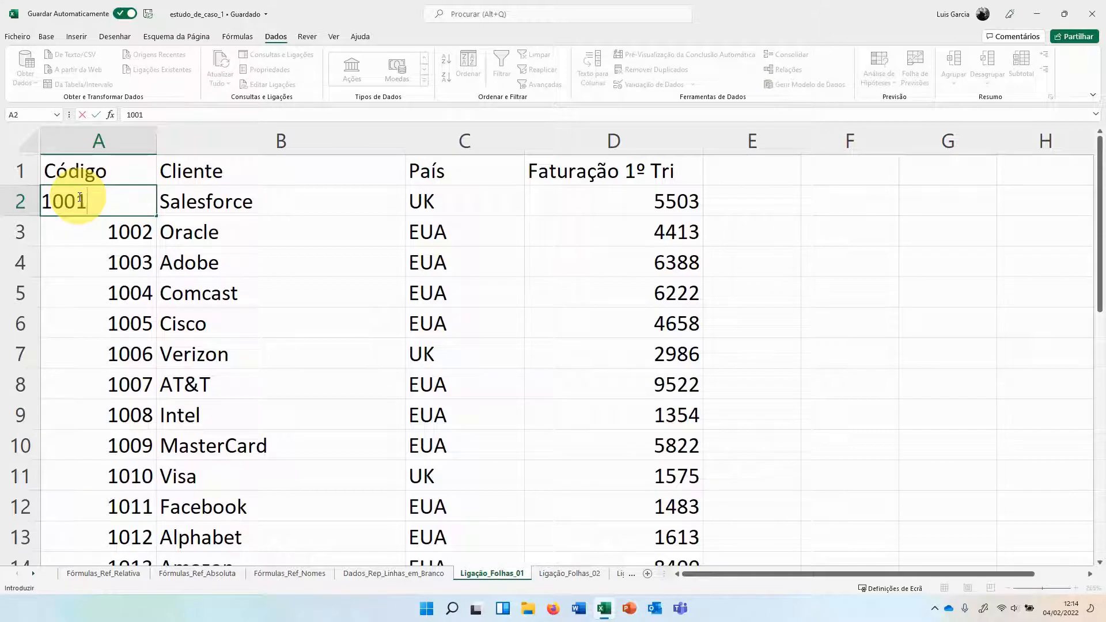
key("Return")
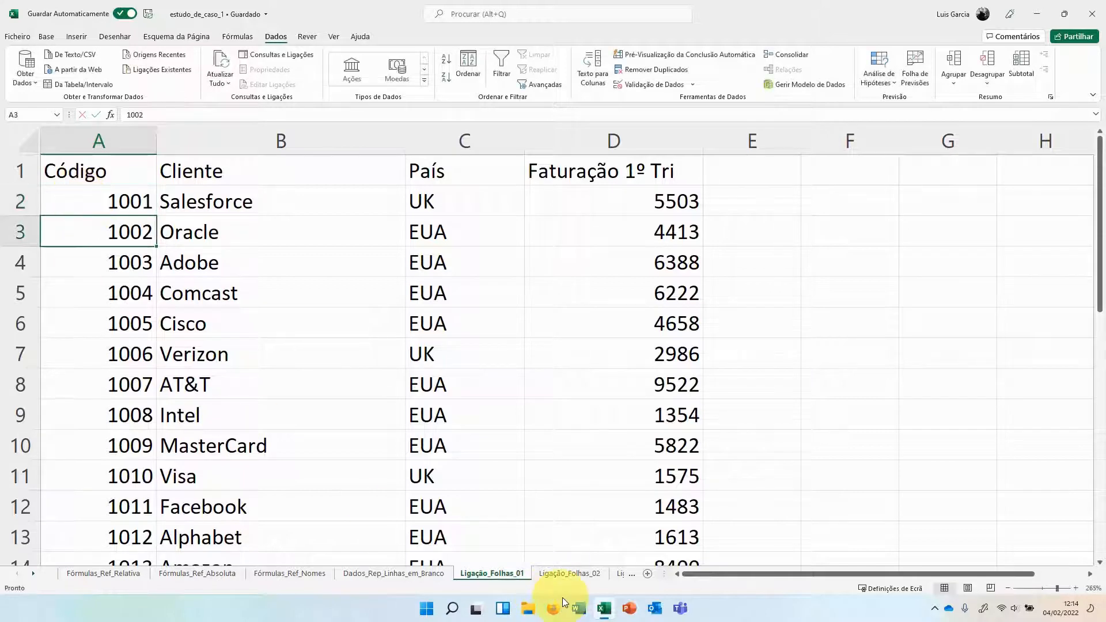
left_click(582, 577)
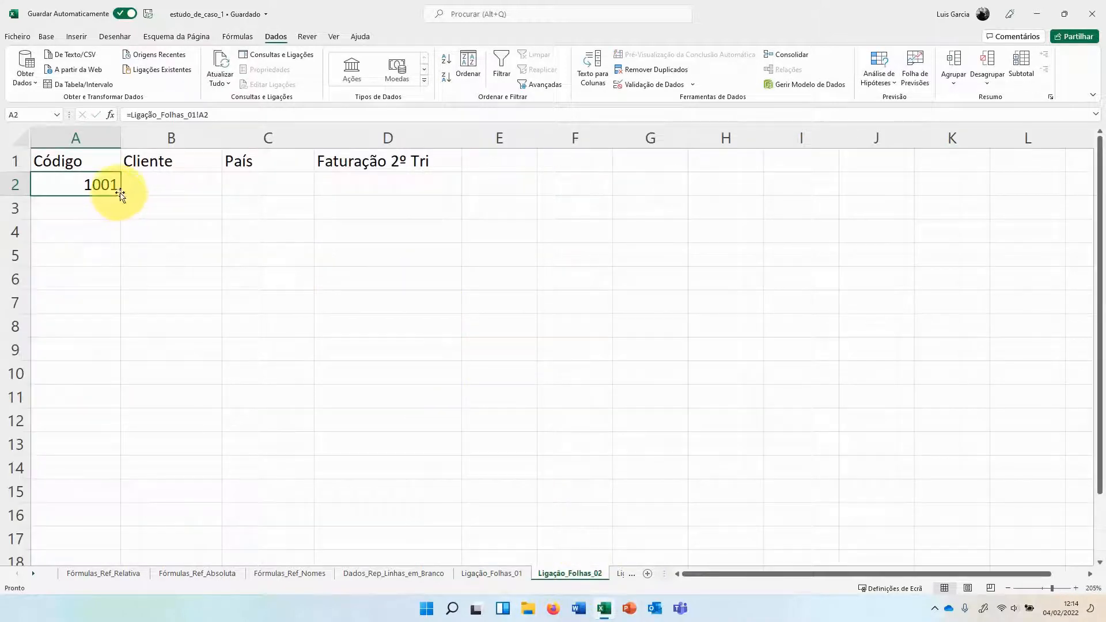
Step: Fill the link formula from A2 across to column C and down to row 31 in Ligação_Folhas_02
left_click_drag(123, 195, 269, 266)
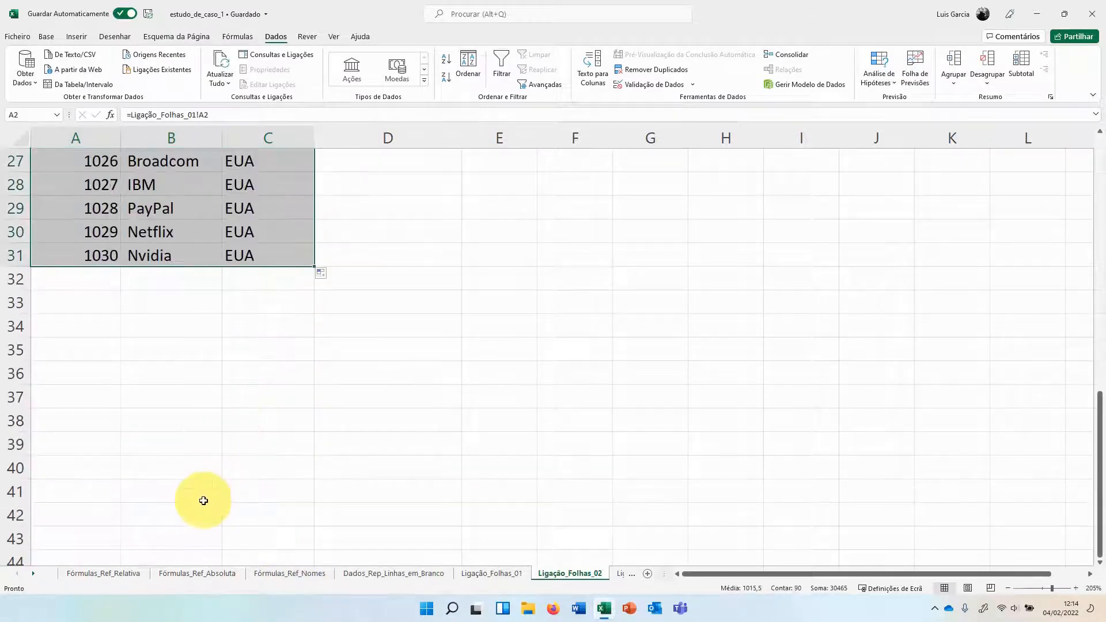
scroll(198, 496, "up", 9)
left_click(107, 208)
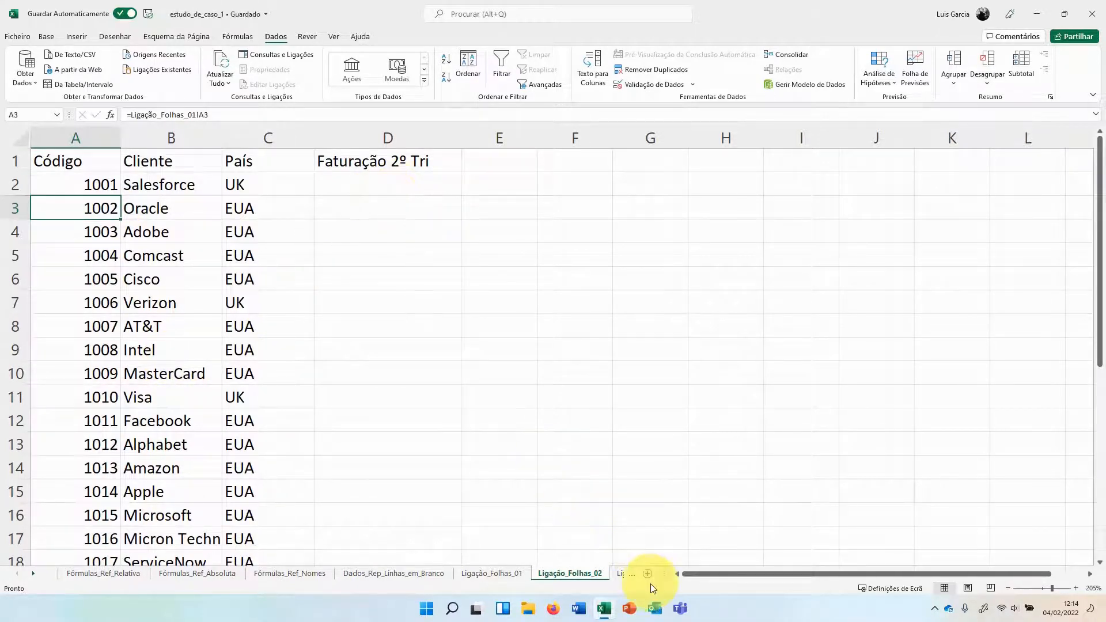
left_click(372, 186)
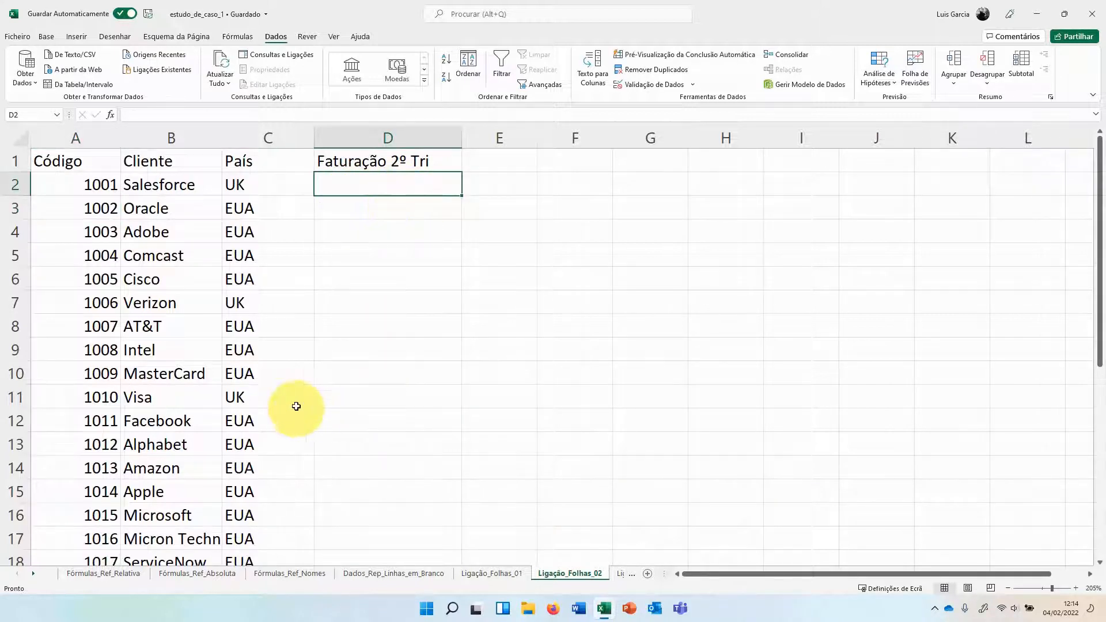
Step: Link cell A2 of Ligação_Folhas_03 to the first code with the formula =Ligação_Folhas_01!A2
left_click(34, 574)
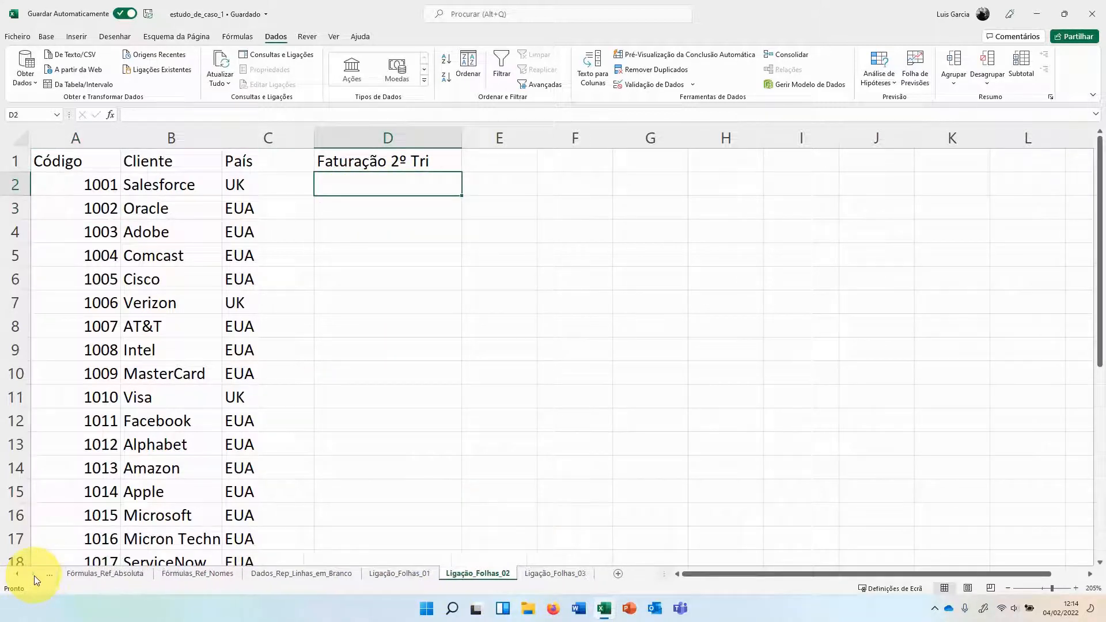
left_click(562, 576)
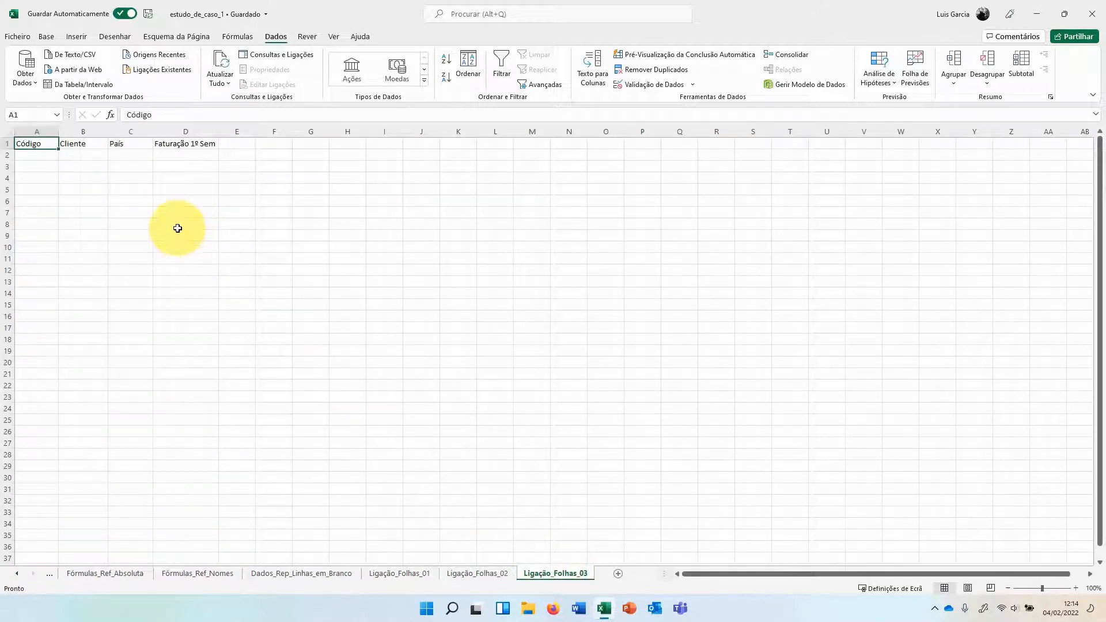
scroll(176, 228, "up", 4)
left_click(90, 176)
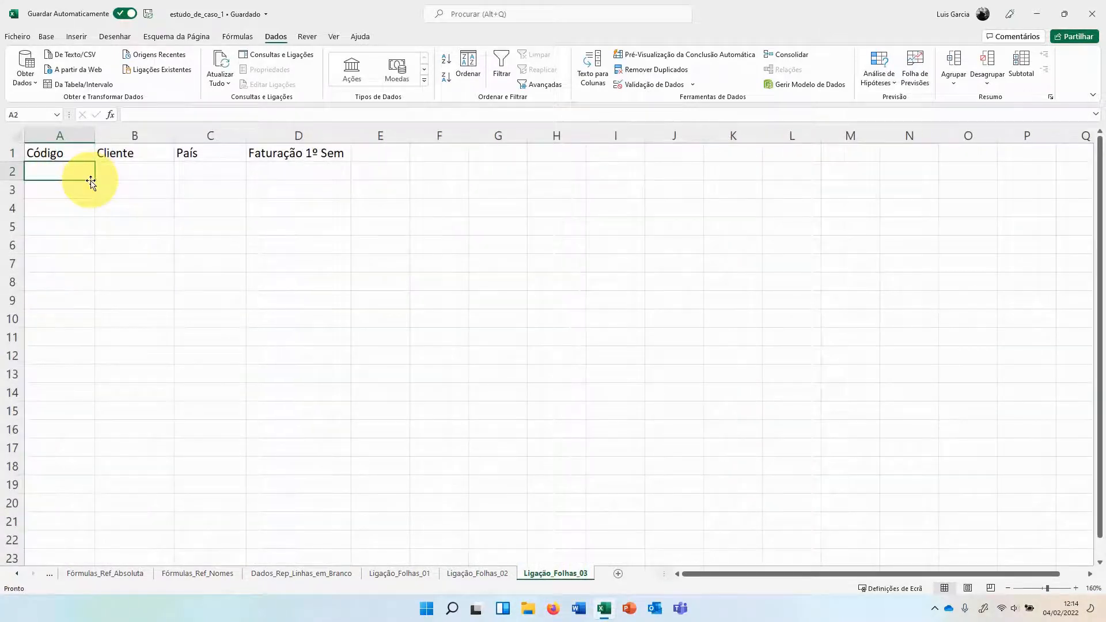
type("=")
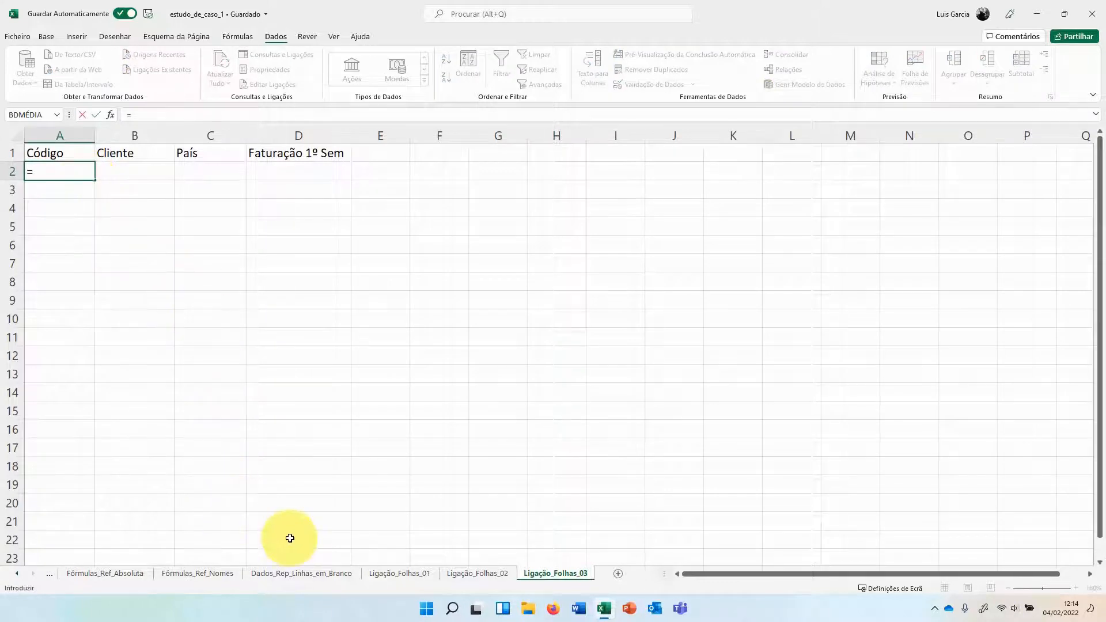
left_click(399, 573)
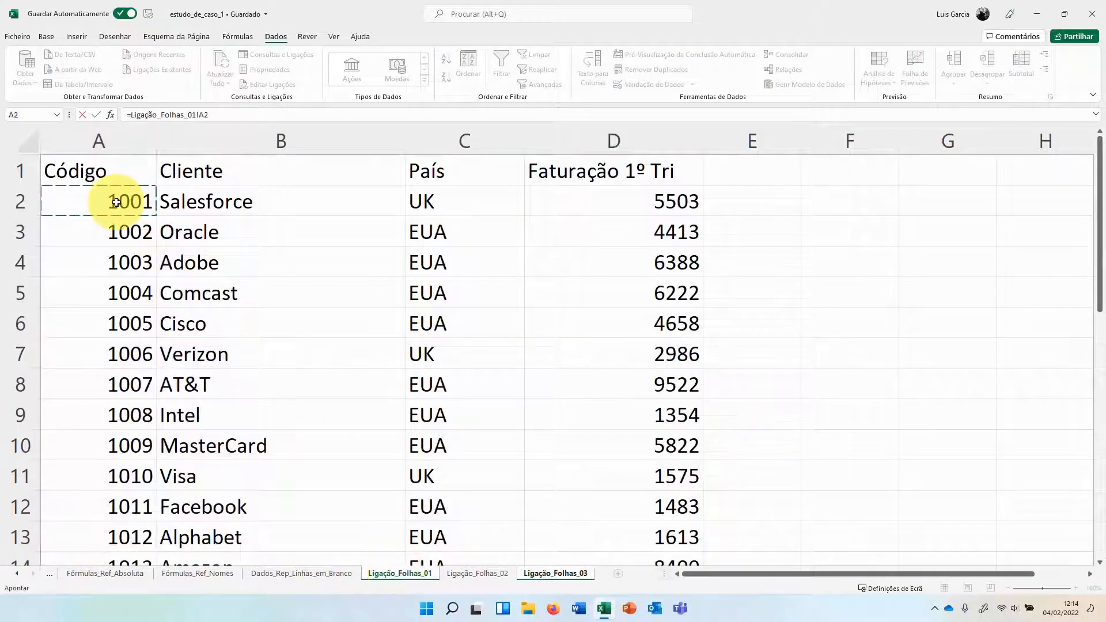
key("Return")
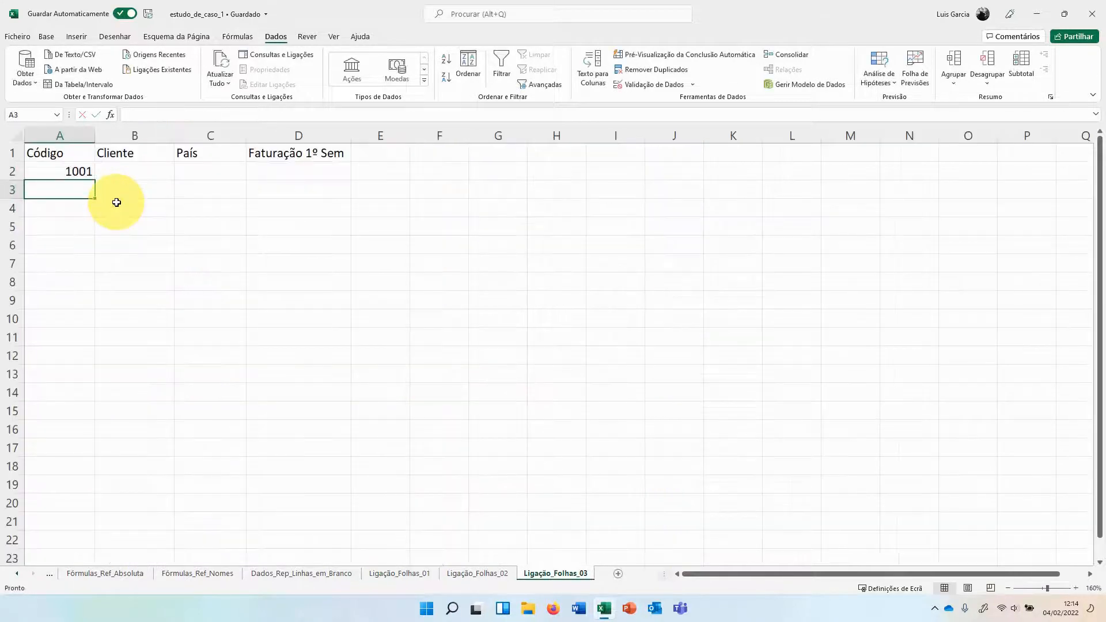
Step: Fill the link formula in Ligação_Folhas_03 over the Código, Cliente and País columns down to row 31
left_click(81, 170)
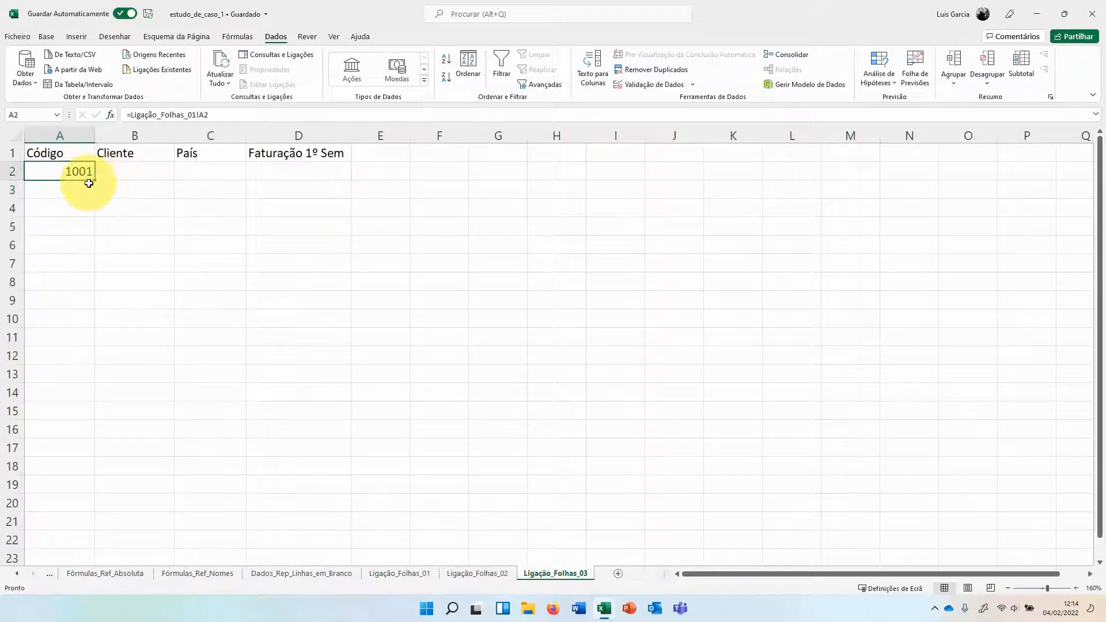
left_click_drag(92, 182, 242, 493)
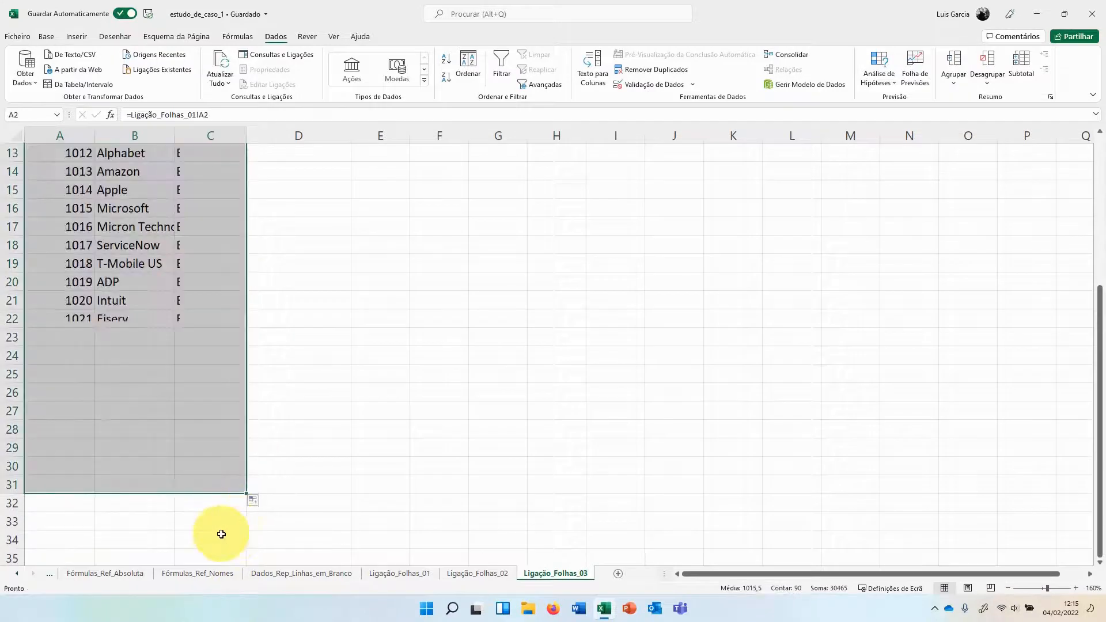
scroll(160, 397, "up", 4)
left_click(81, 171)
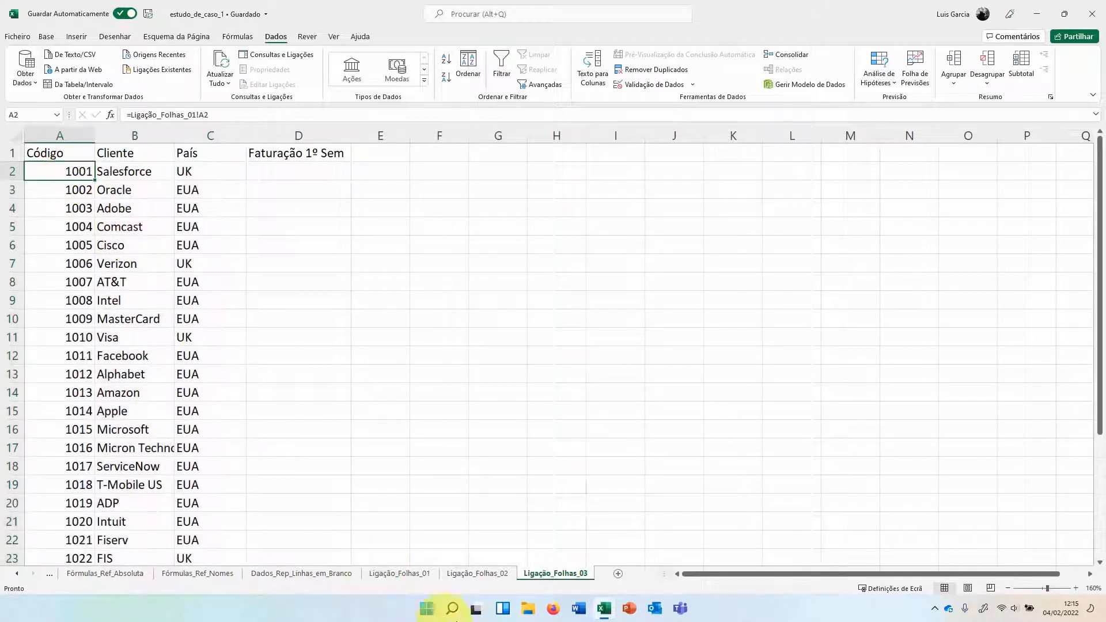
Step: Enter =ALEATÓRIOENTRE(10000;100000) in cell D2 of Ligação_Folhas_02 as the first Faturação 2º Tri amount
left_click(403, 573)
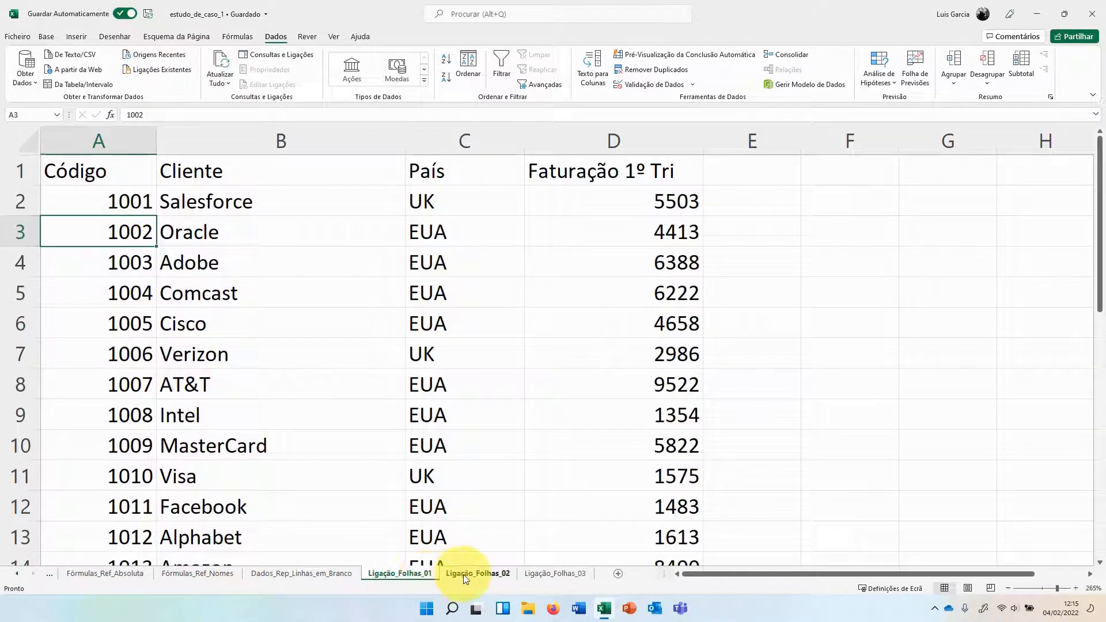
left_click(465, 575)
left_click(554, 575)
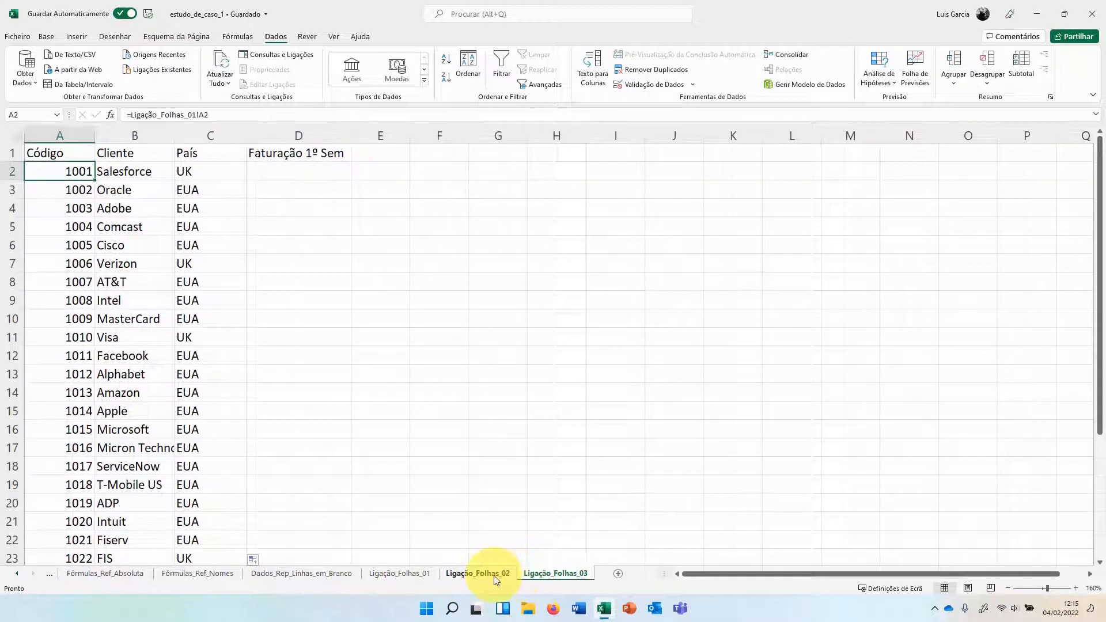
left_click(494, 575)
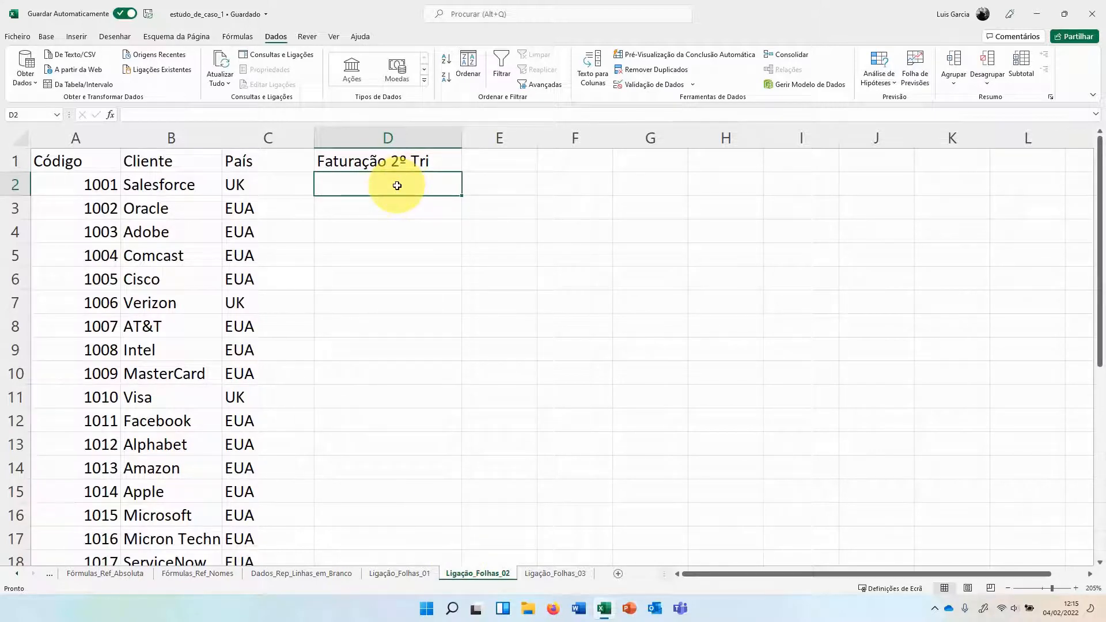
type("=ale")
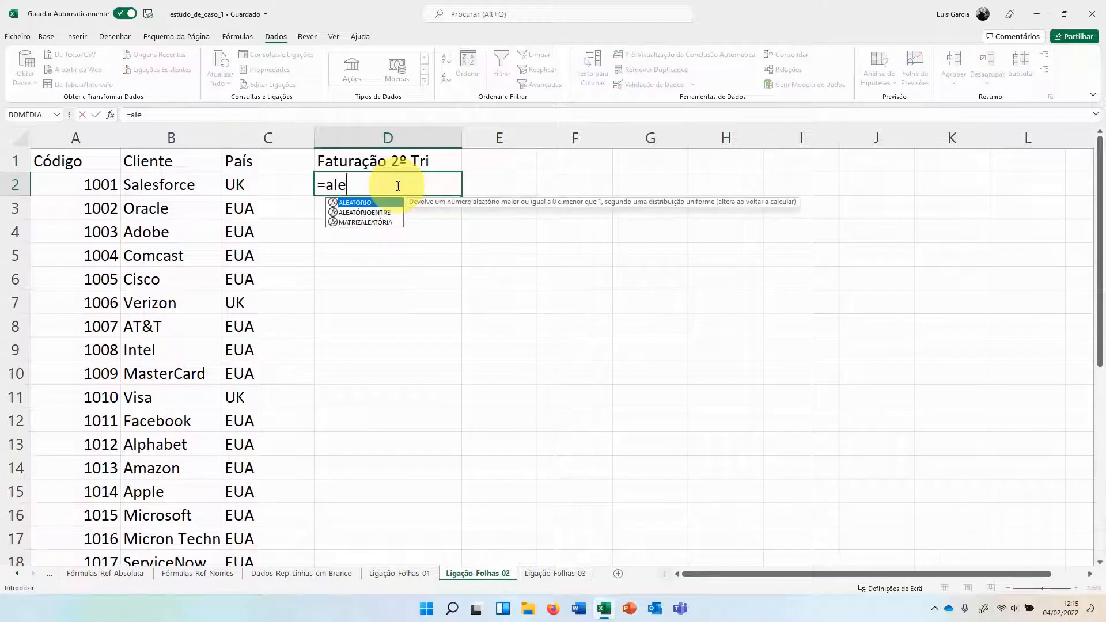
double_click(349, 220)
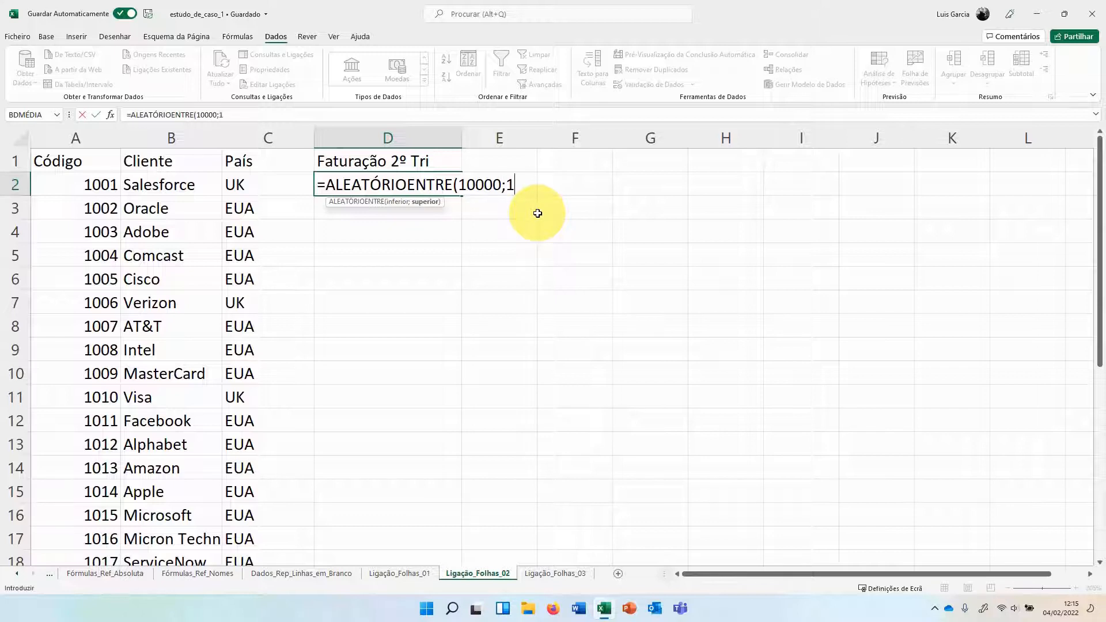
type("10000;100000)")
key("Return")
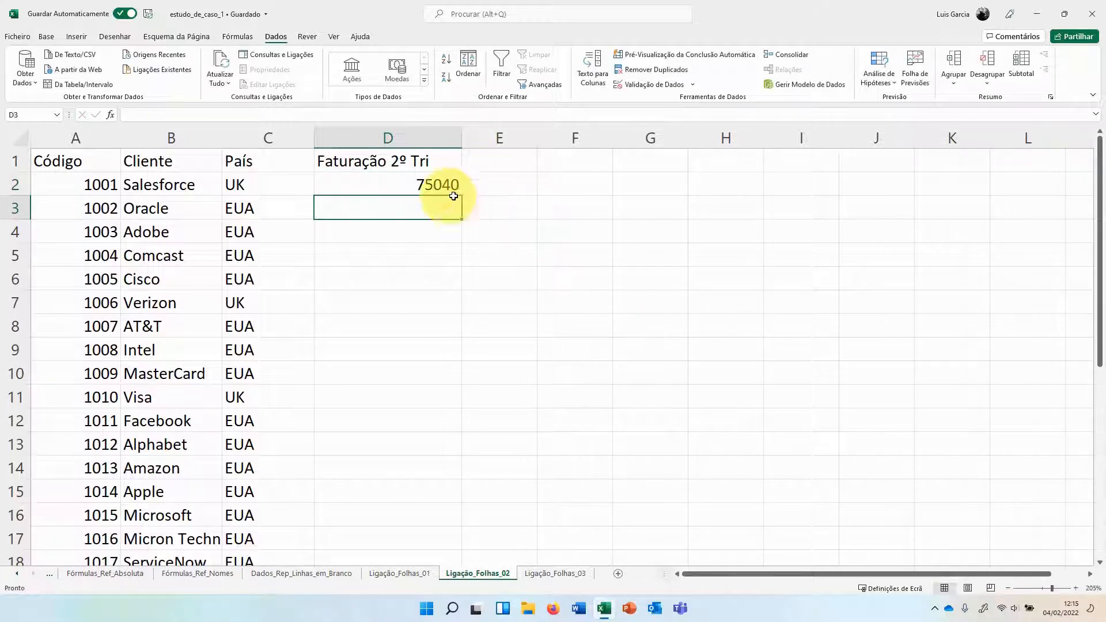
Step: Fill the random-number formula from D2 down the Faturação 2º Tri column to row 31
left_click(433, 182)
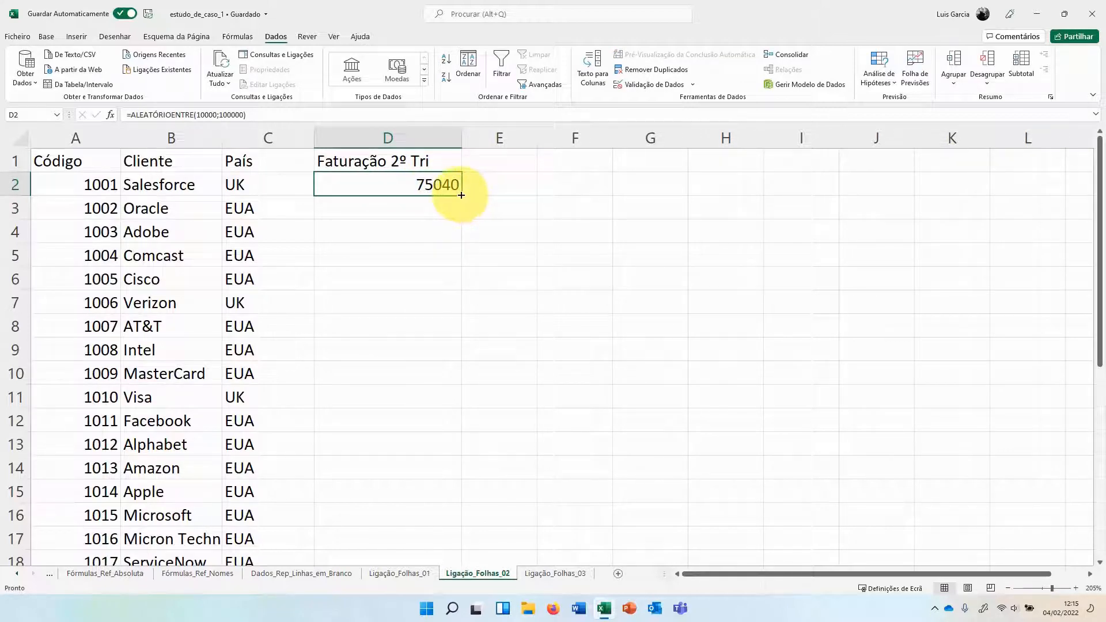
left_click_drag(462, 195, 441, 521)
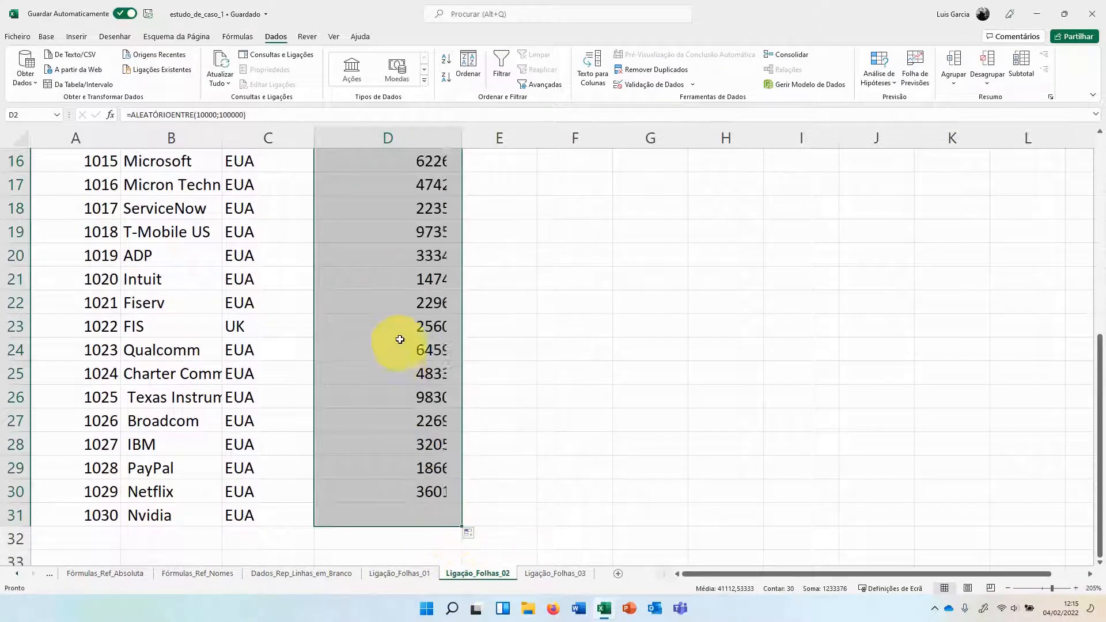
scroll(388, 247, "up", 5)
Step: Enter a test value of 5 in cell F3 and clear it to trigger recalculation of the random amounts
left_click(590, 209)
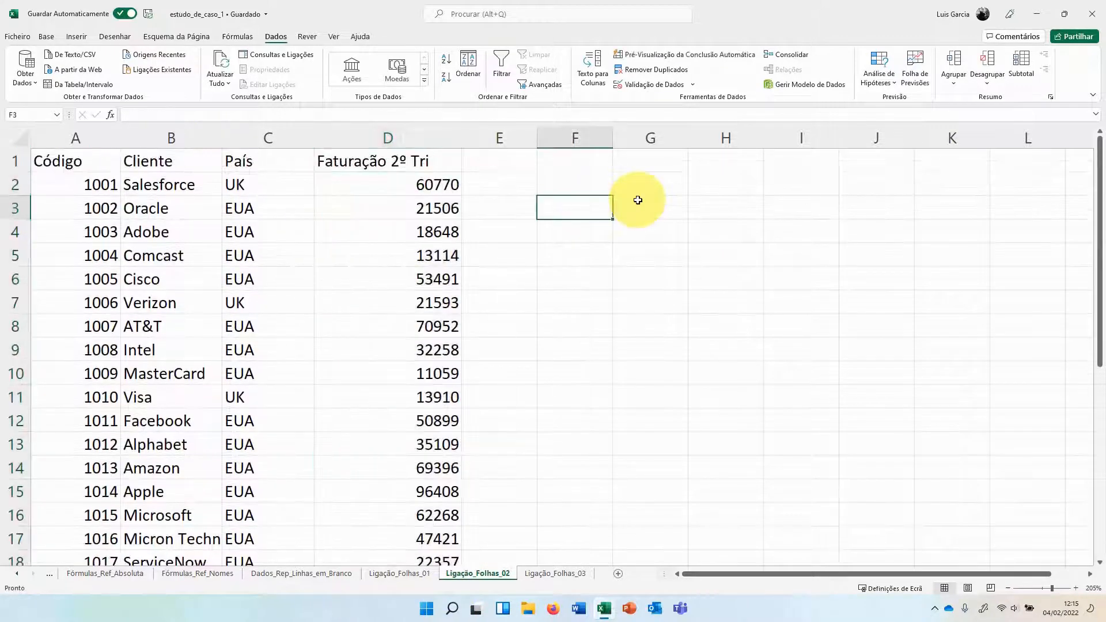
type("5")
key("Return")
key("Up")
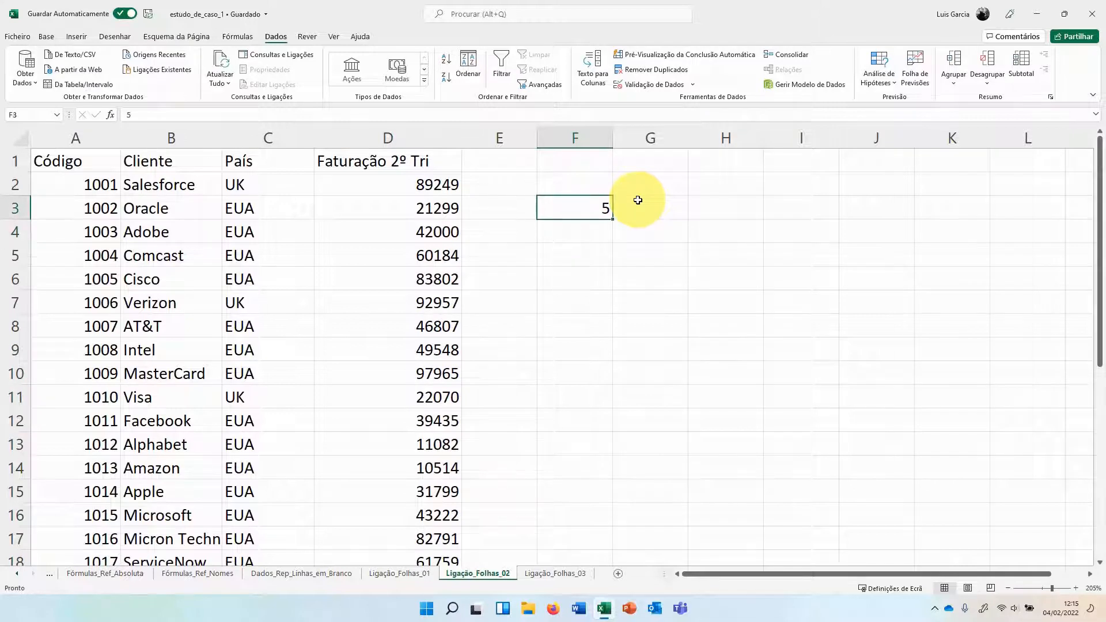
key("Delete")
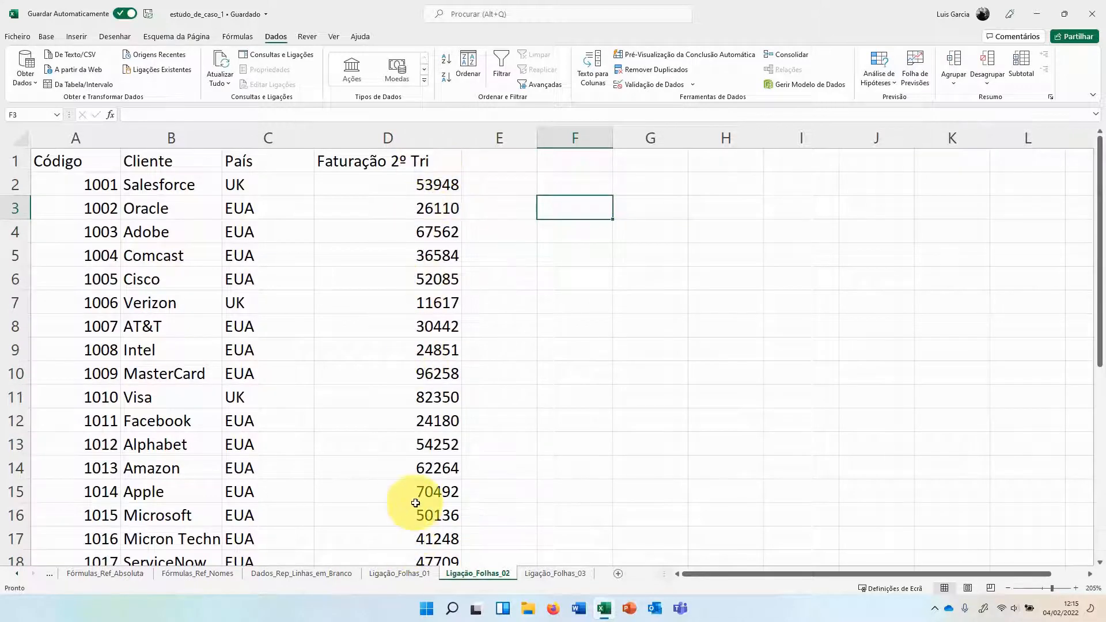
Step: Replace the random formulas in D2:D31 with fixed numbers by copying the range and pasting it over itself as values
left_click(421, 188)
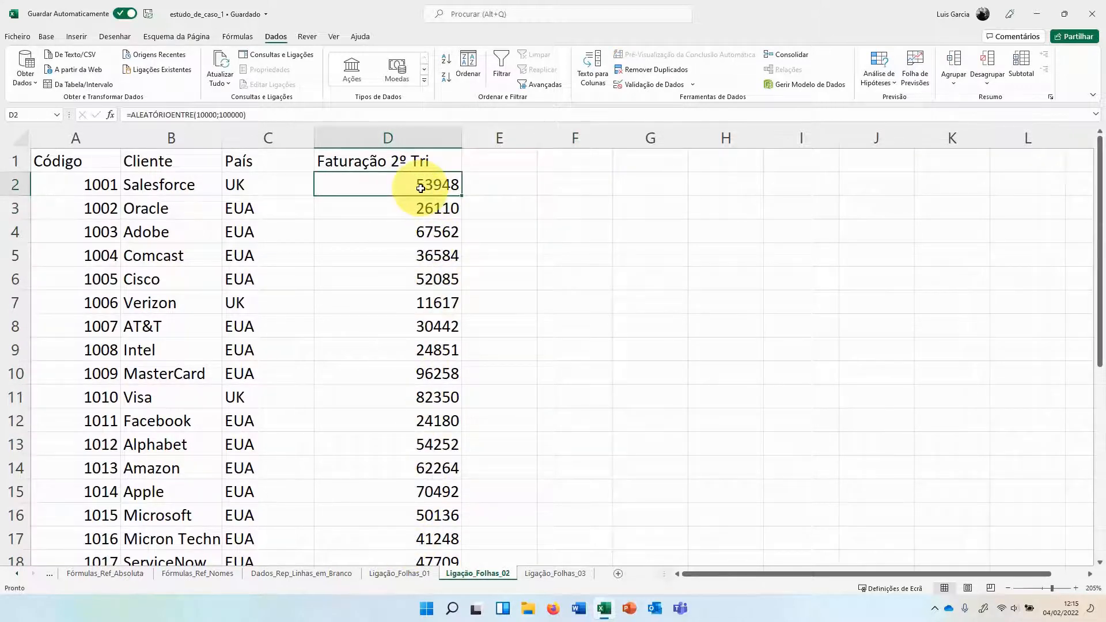
key("ctrl+shift+Down")
scroll(435, 196, "up", 5)
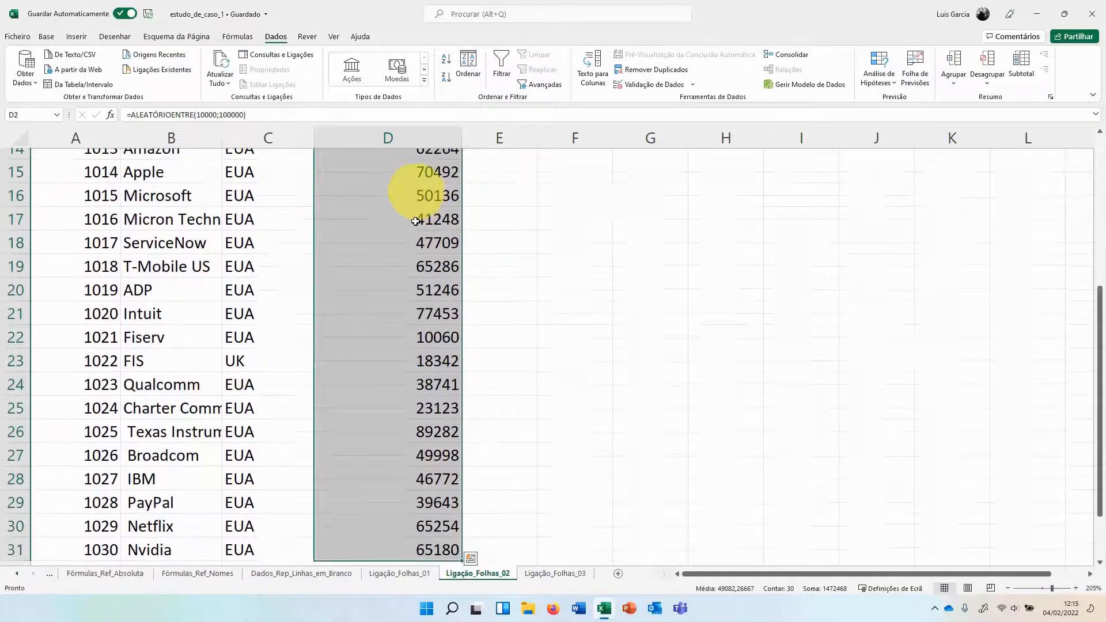
scroll(380, 305, "down", 2)
right_click(386, 271)
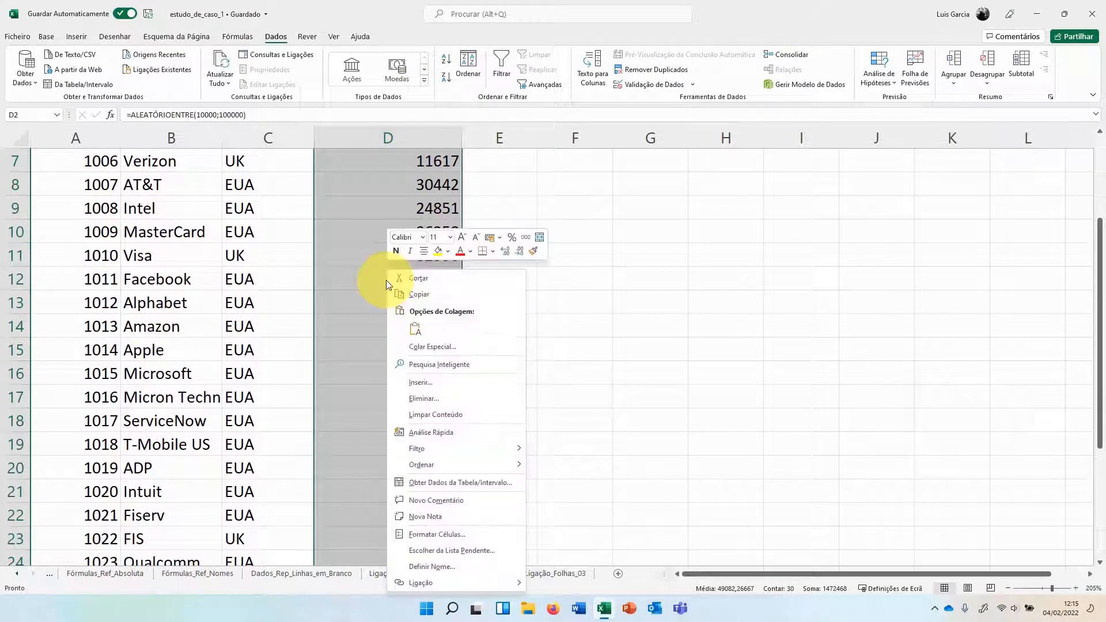
left_click(417, 295)
scroll(417, 296, "up", 2)
right_click(396, 242)
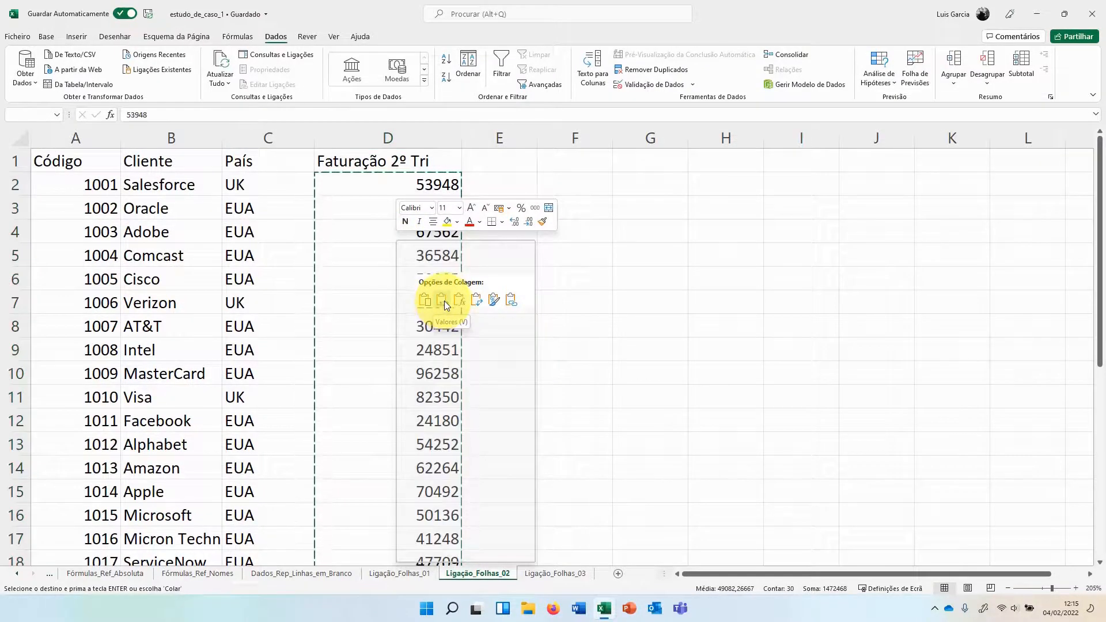
left_click(445, 301)
left_click(407, 230)
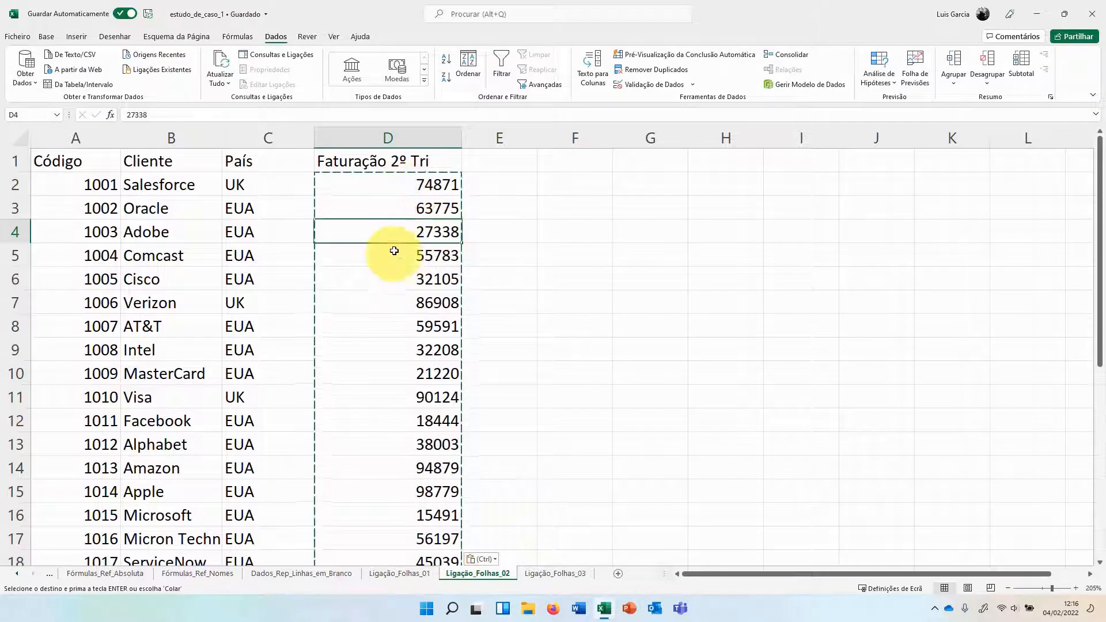
Step: Check that the Faturação 2º Tri cells hold fixed numbers instead of formulas, and clear the copy outline around the range
left_click(396, 189)
left_click(383, 251)
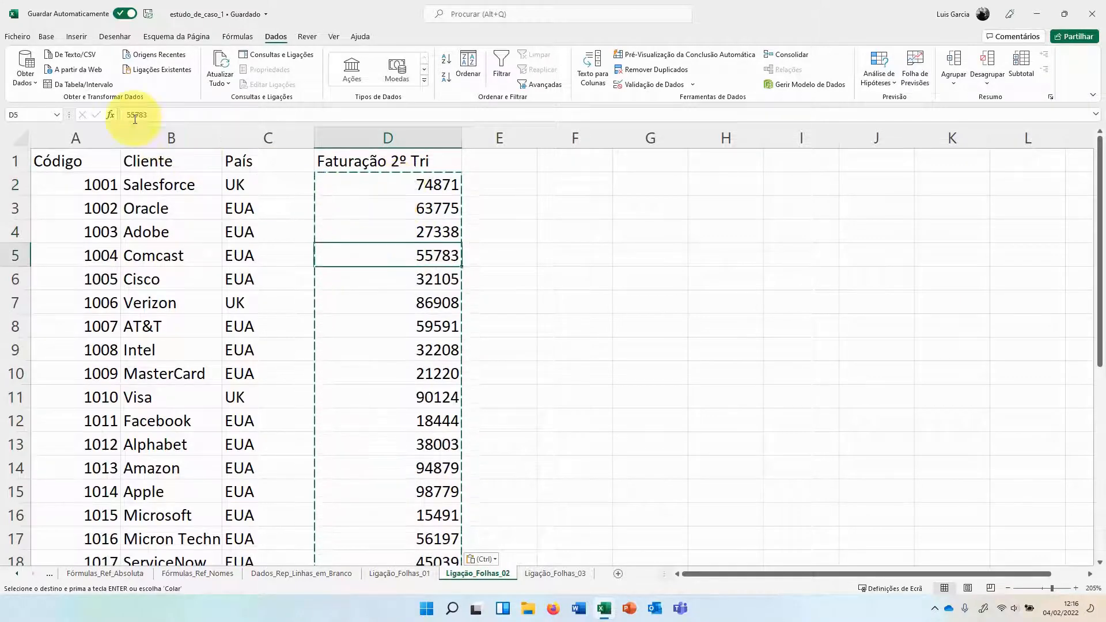
key("Escape")
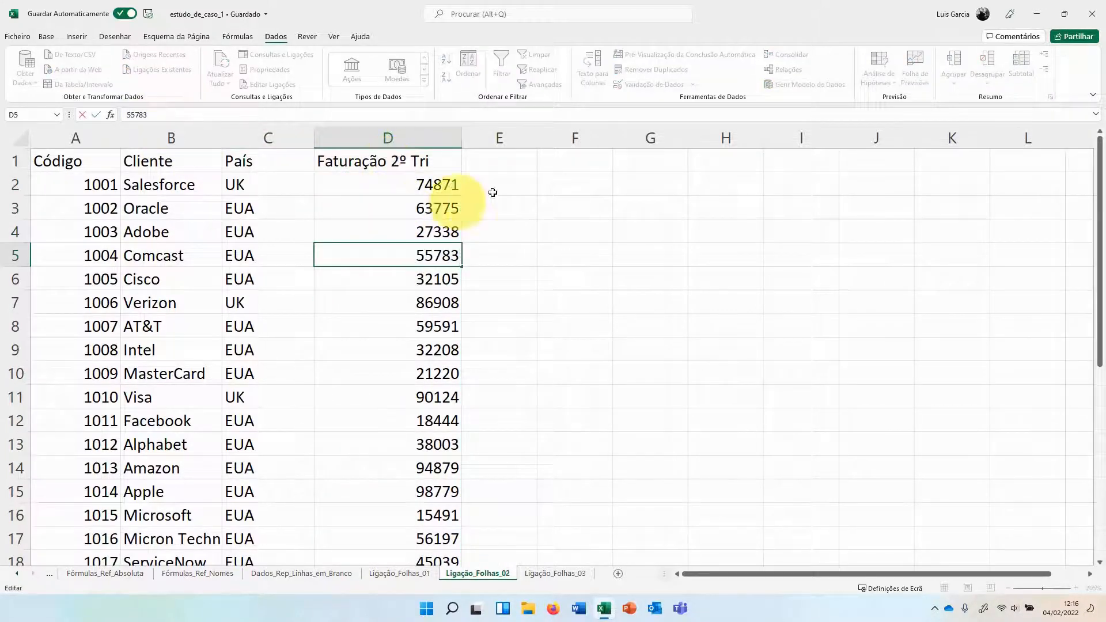
left_click(388, 320)
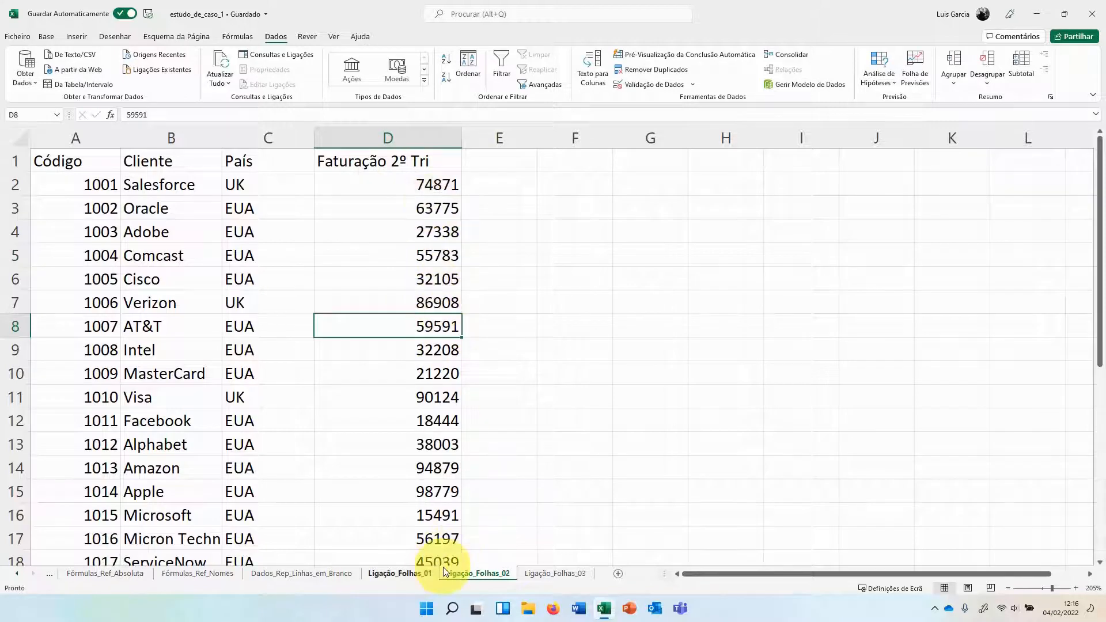
Step: Review the billing columns in Ligação_Folhas_03, Ligação_Folhas_01 and Ligação_Folhas_02
left_click(520, 572)
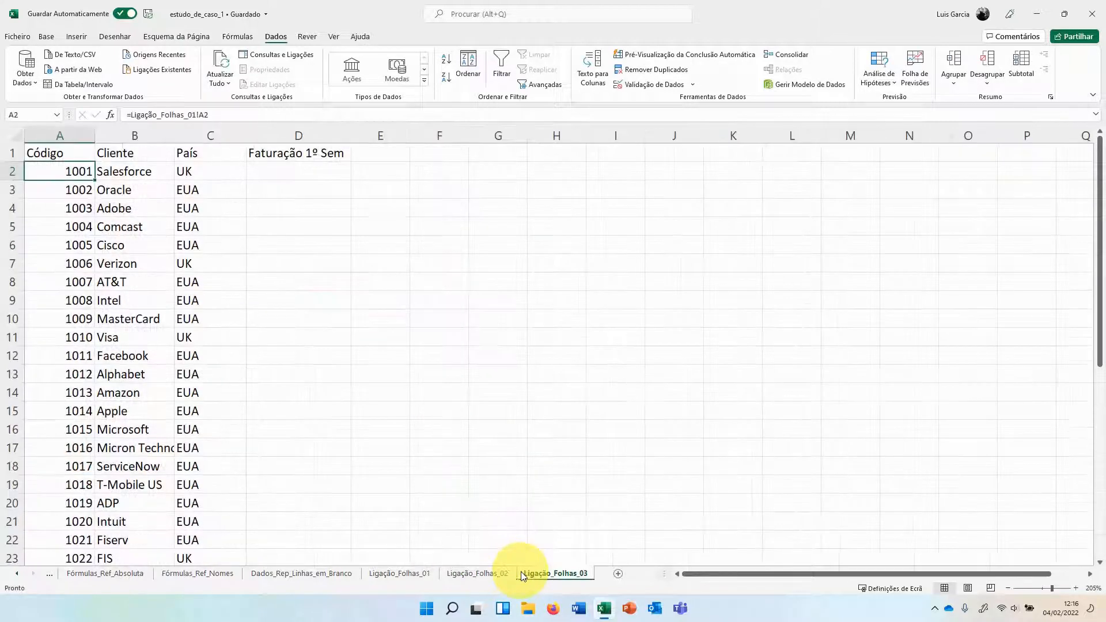
left_click(415, 573)
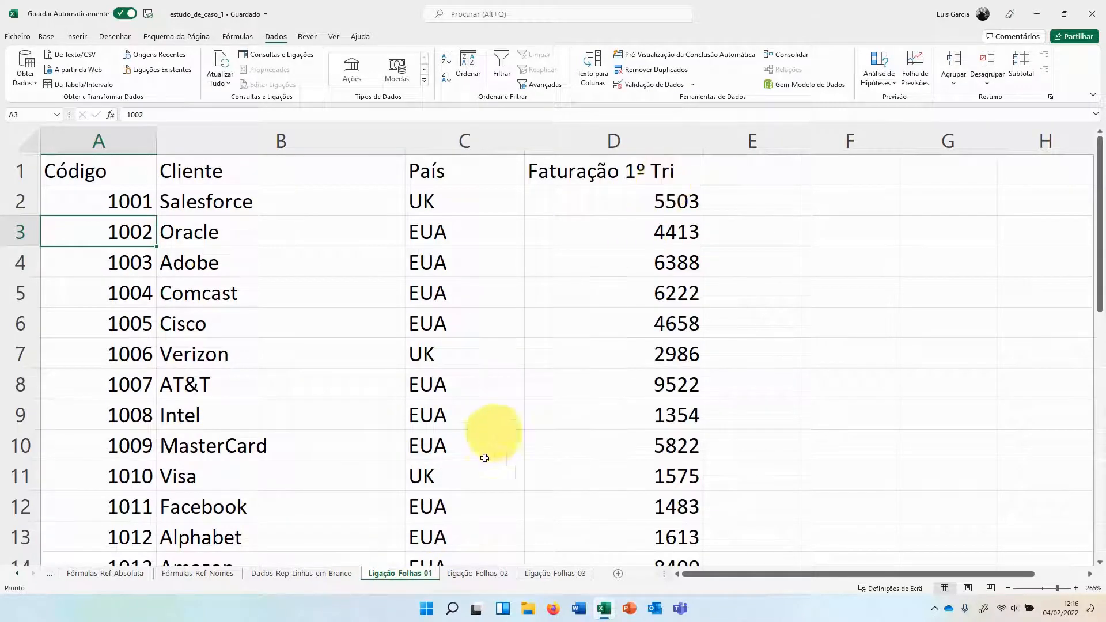
left_click(464, 573)
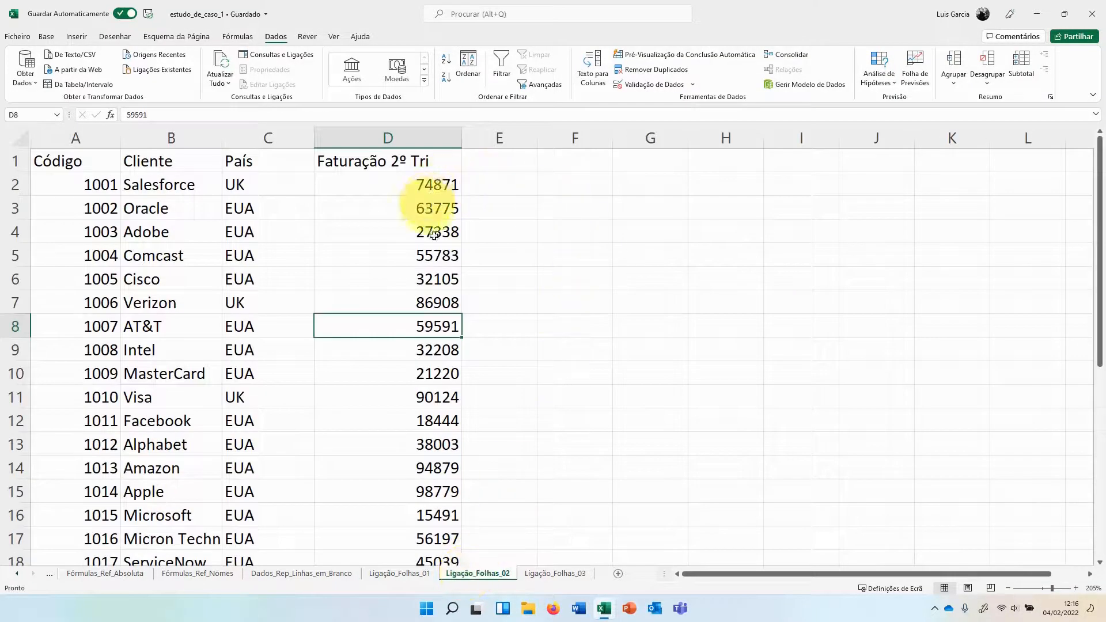
Step: Enter =Ligação_Folhas_01!D2+Ligação_Folhas_02!D2 in cell D2 of Ligação_Folhas_03 to add both quarters' billing for the first client
left_click(555, 572)
left_click(296, 172)
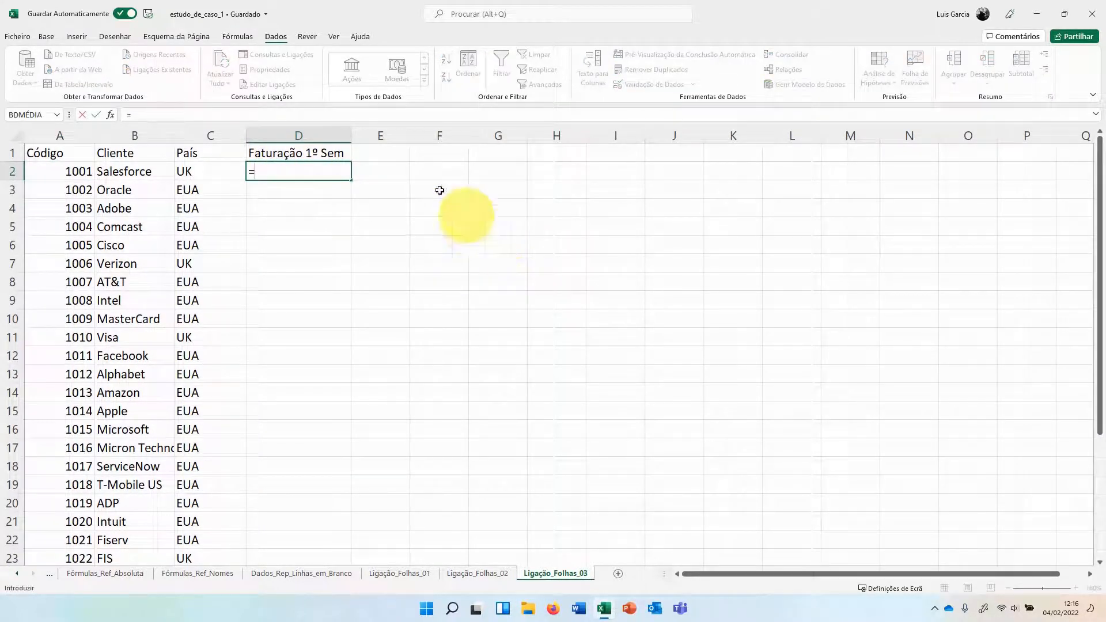
left_click(431, 574)
left_click(616, 204)
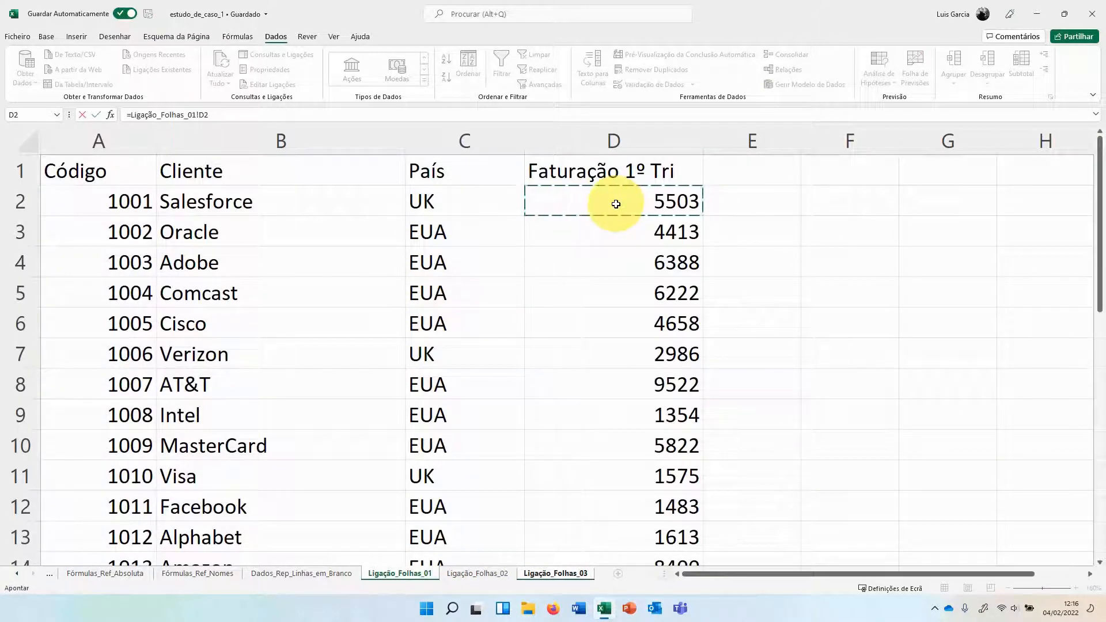
type("+")
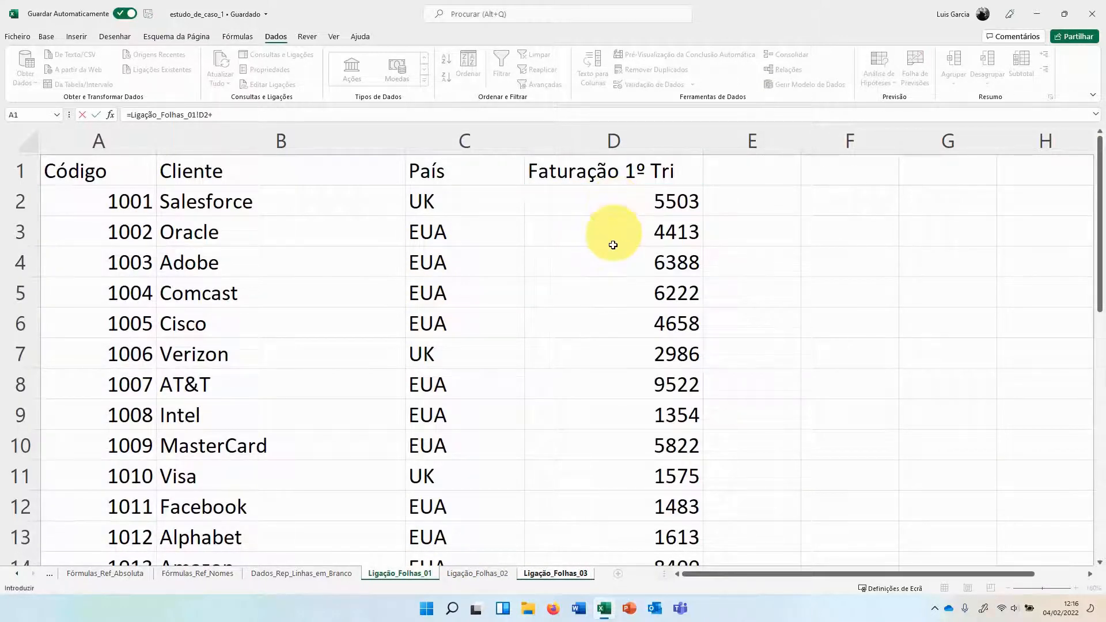
left_click(481, 573)
left_click(419, 176)
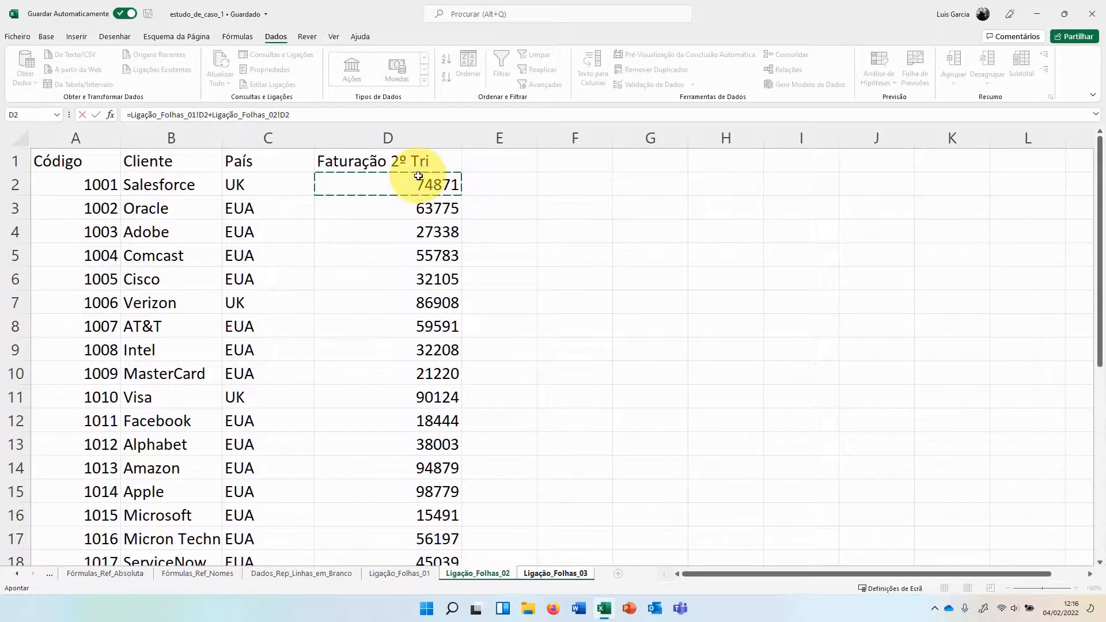
key("Return")
key("Up")
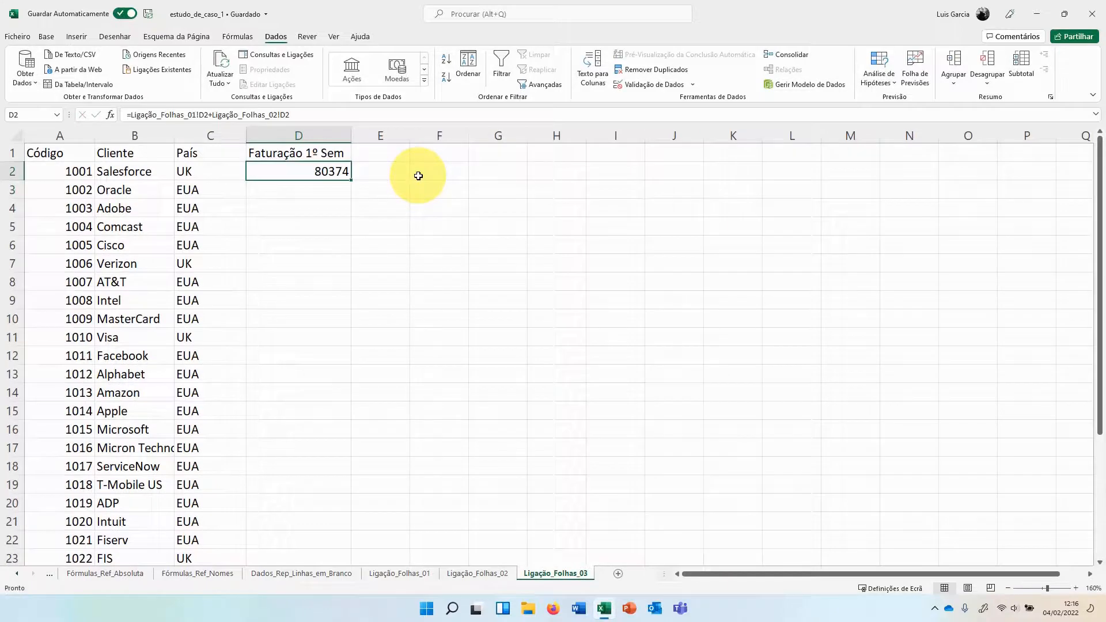
Step: Fill the sum formula from D2 down the Faturação 1º Sem column to the last client row and check the filled column
double_click(352, 179)
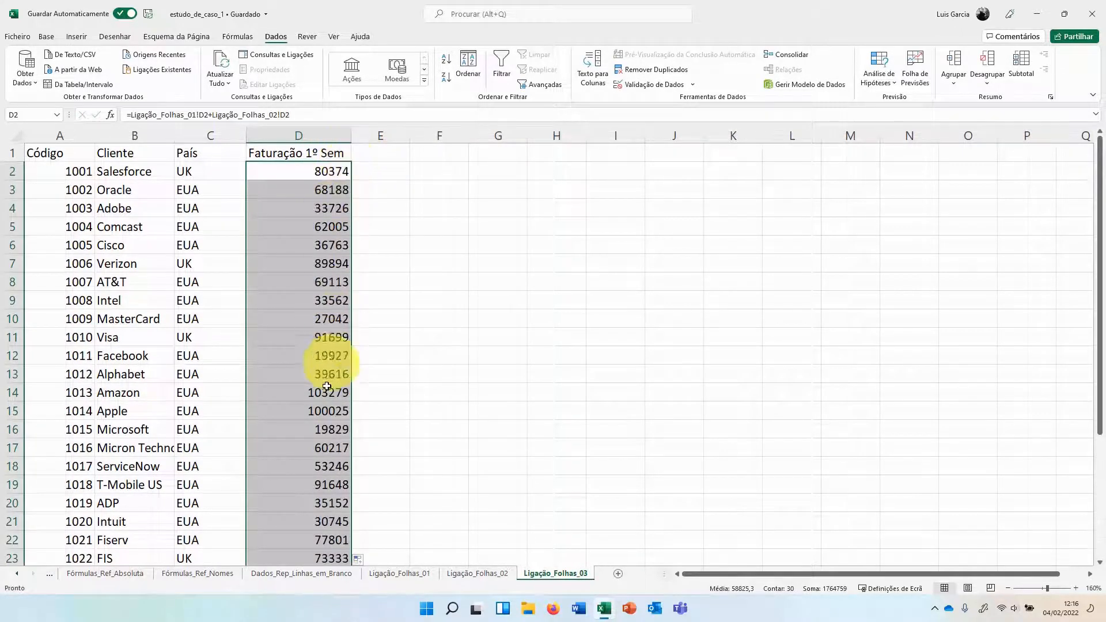
scroll(319, 428, "down", 3)
scroll(319, 429, "down", 2)
scroll(311, 404, "up", 5)
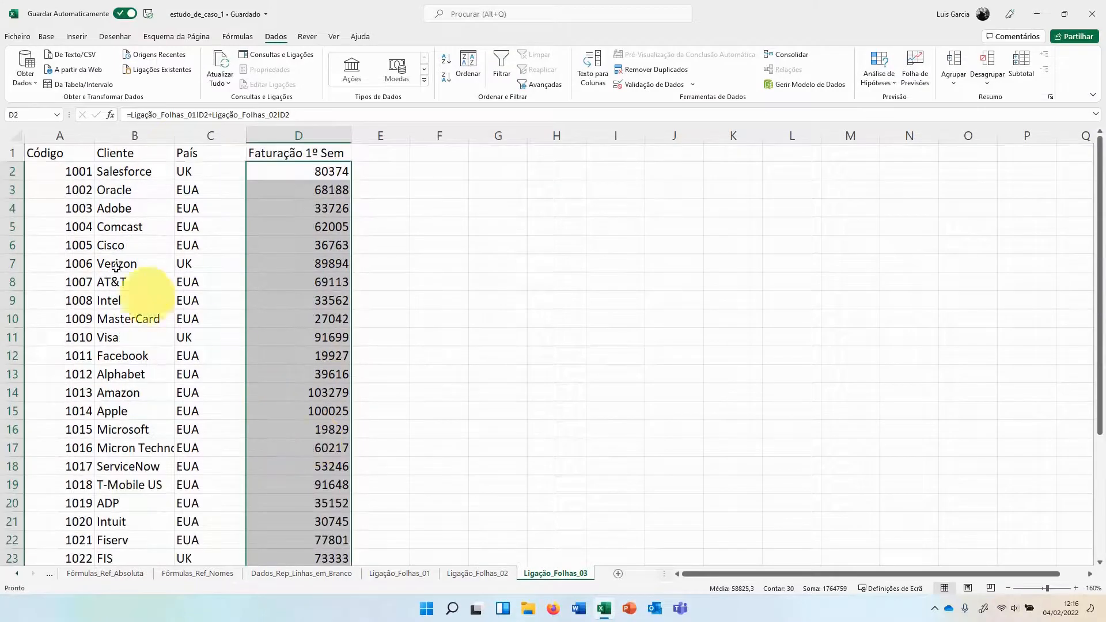